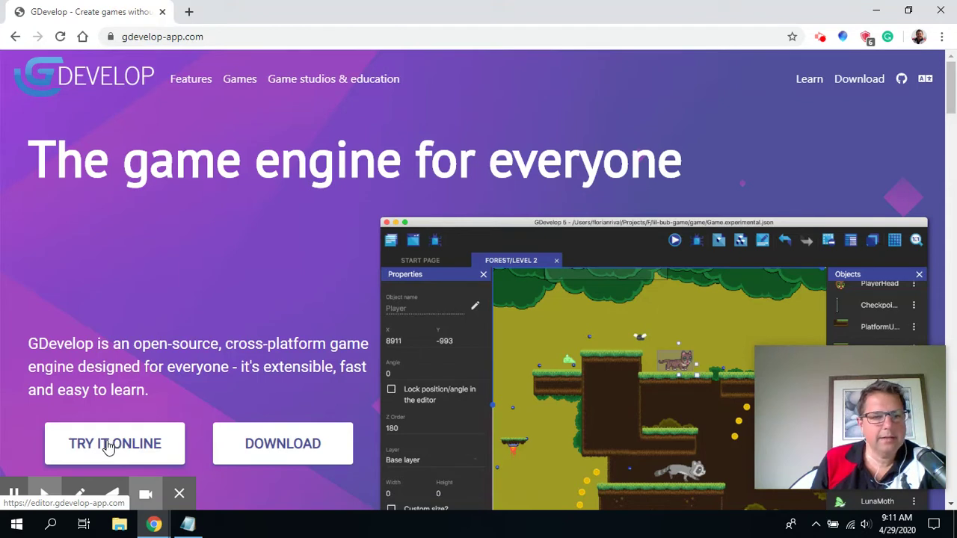
Open the online version of the GDevelop editor and dismiss its welcome message.
{"action": "left_click", "coordinate": [110, 445]}
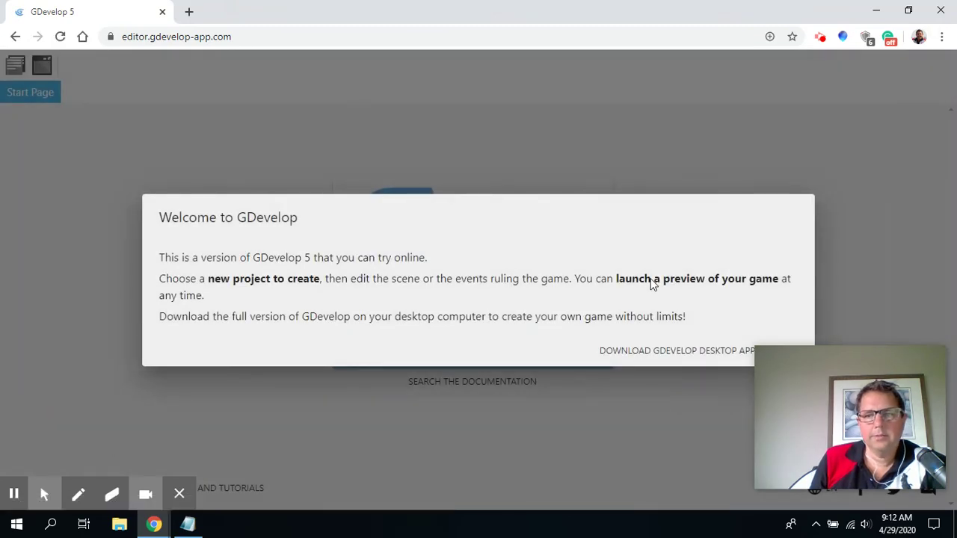
{"action": "left_click_drag", "start_coordinate": [789, 363], "coordinate": [781, 398]}
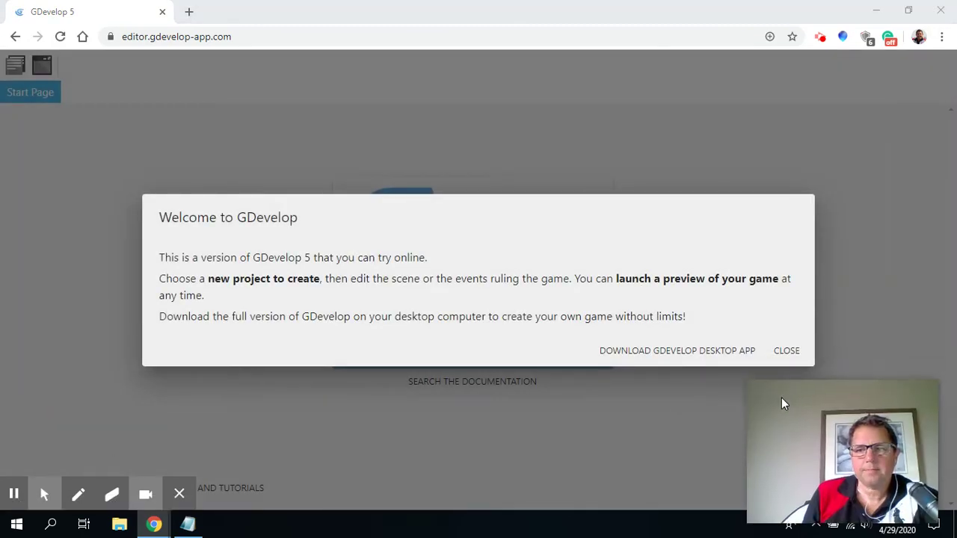
{"action": "left_click", "coordinate": [794, 353]}
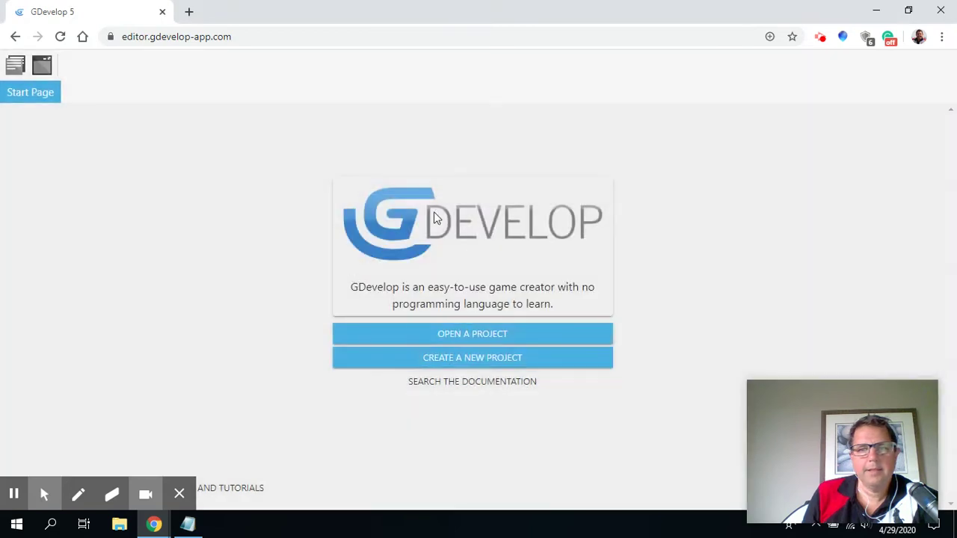
Open the GDevelop 03 project from the Computer 10 folder on Google Drive, signing in with a Google account.
{"action": "left_click", "coordinate": [476, 330]}
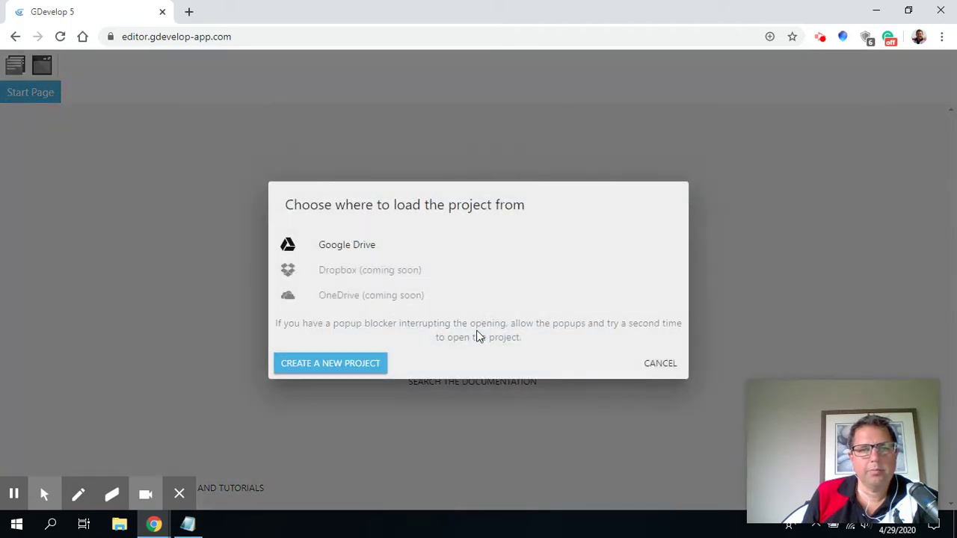
{"action": "left_click", "coordinate": [354, 249]}
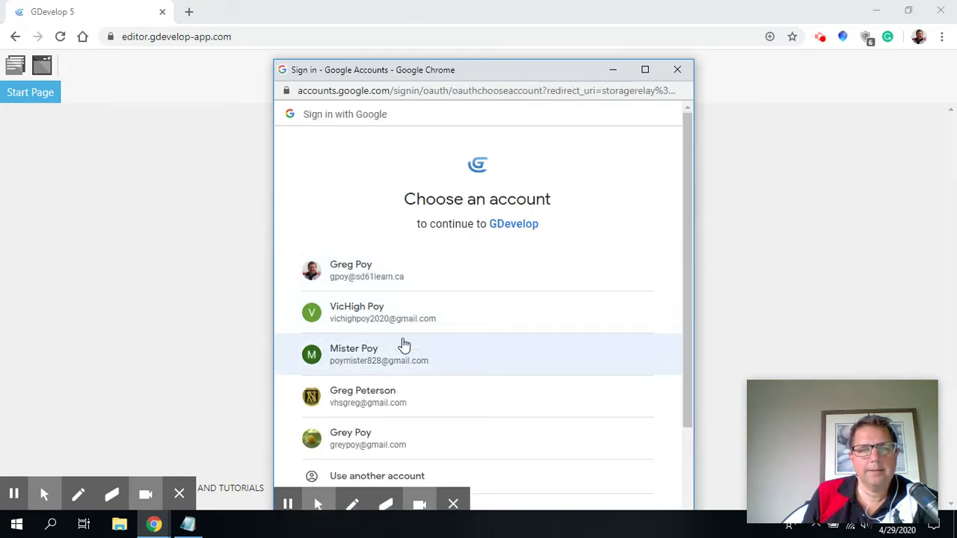
{"action": "left_click", "coordinate": [355, 323]}
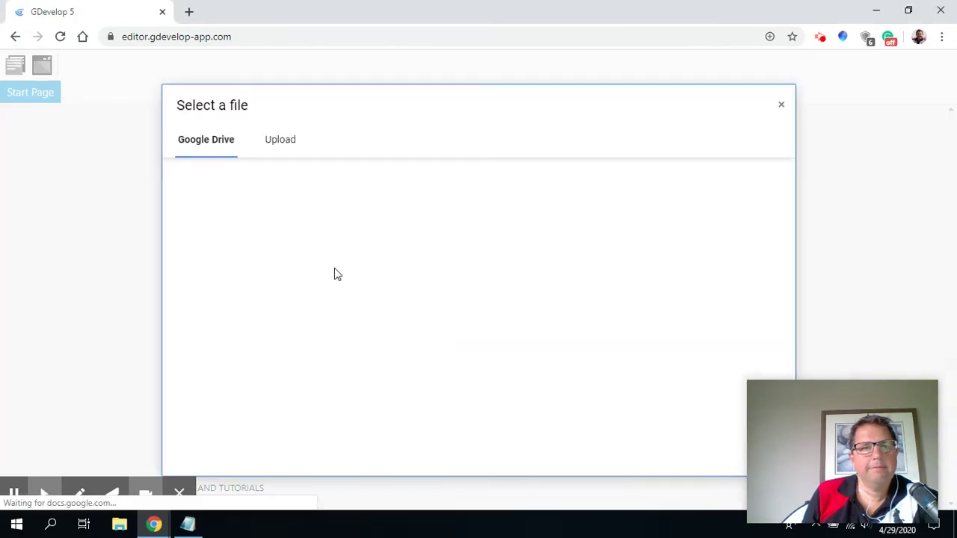
{"action": "double_click", "coordinate": [688, 274]}
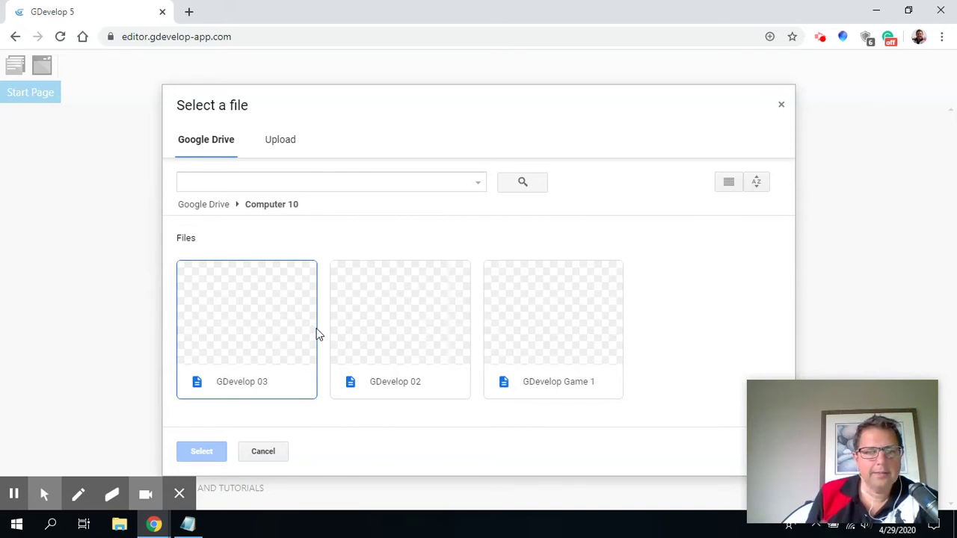
{"action": "left_click", "coordinate": [274, 317]}
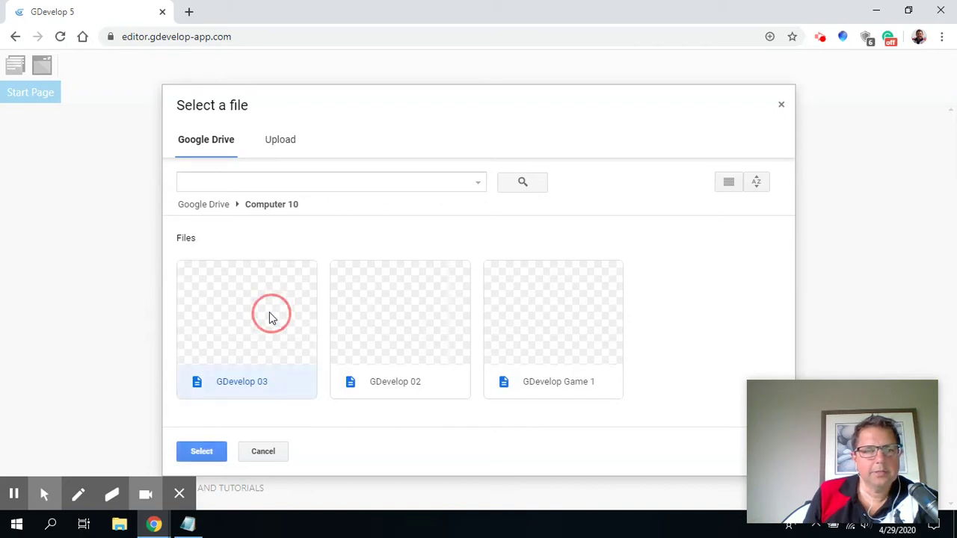
{"action": "left_click", "coordinate": [201, 451]}
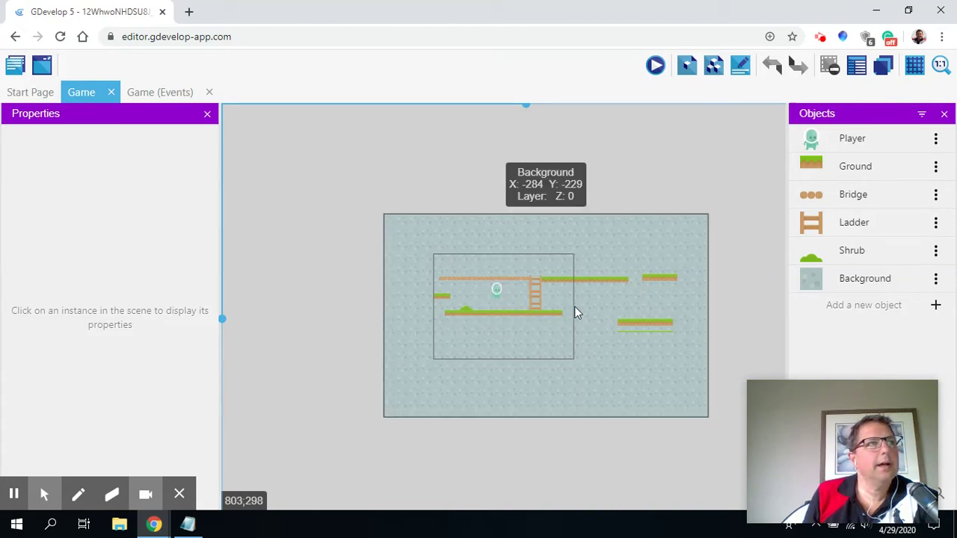
Examine the Player object's animations and its hitbox settings, leaving them as they are.
{"action": "left_click", "coordinate": [496, 290]}
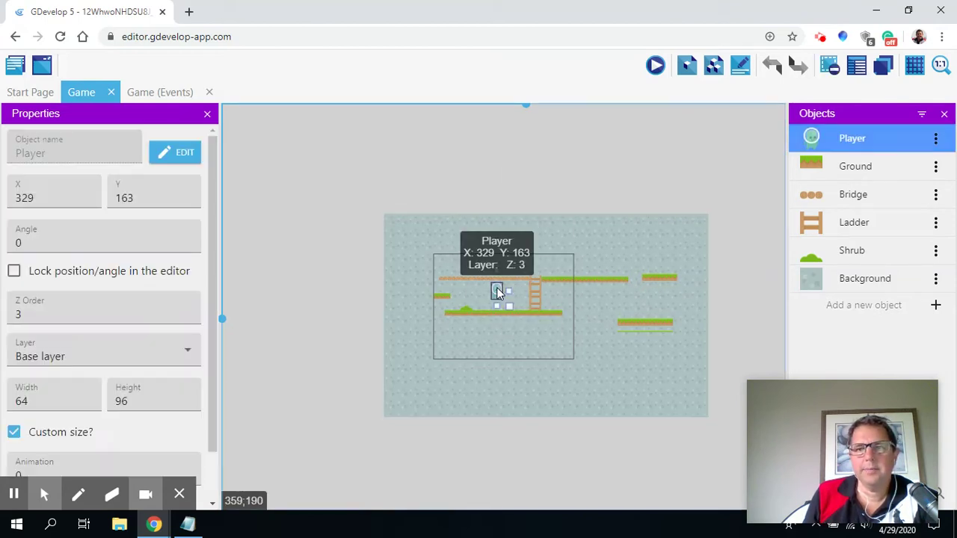
{"action": "left_click", "coordinate": [936, 141]}
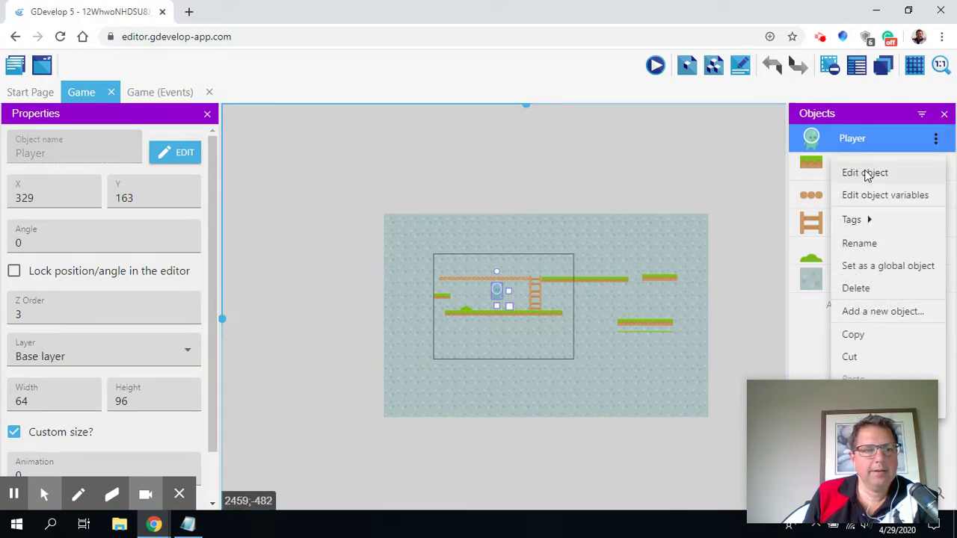
{"action": "left_click", "coordinate": [865, 173]}
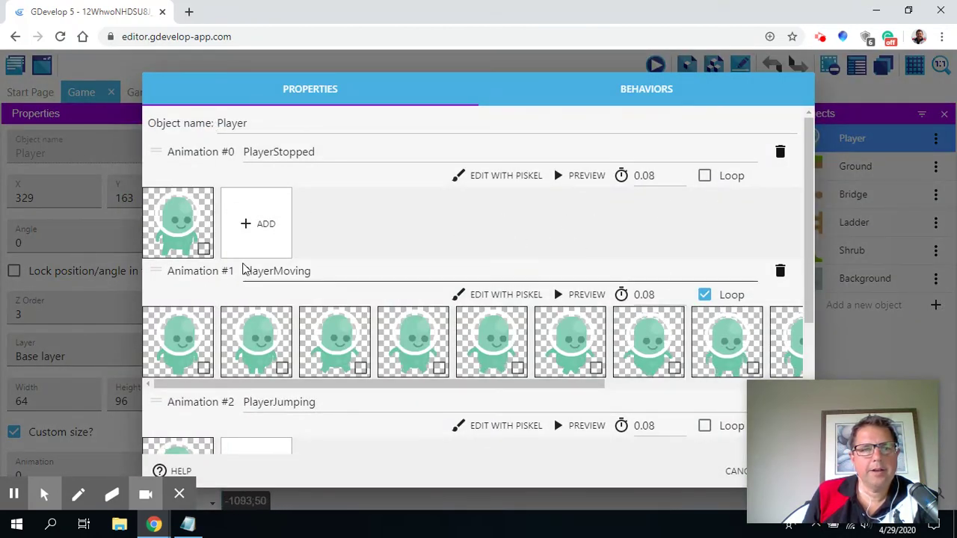
{"action": "scroll", "coordinate": [291, 303], "scroll_direction": "down", "scroll_amount": 1}
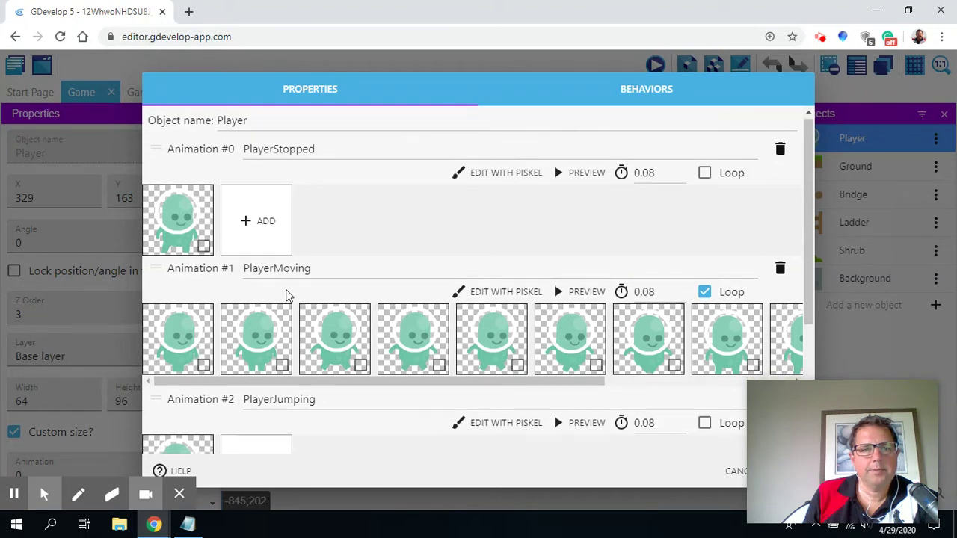
{"action": "scroll", "coordinate": [295, 341], "scroll_direction": "down", "scroll_amount": 2}
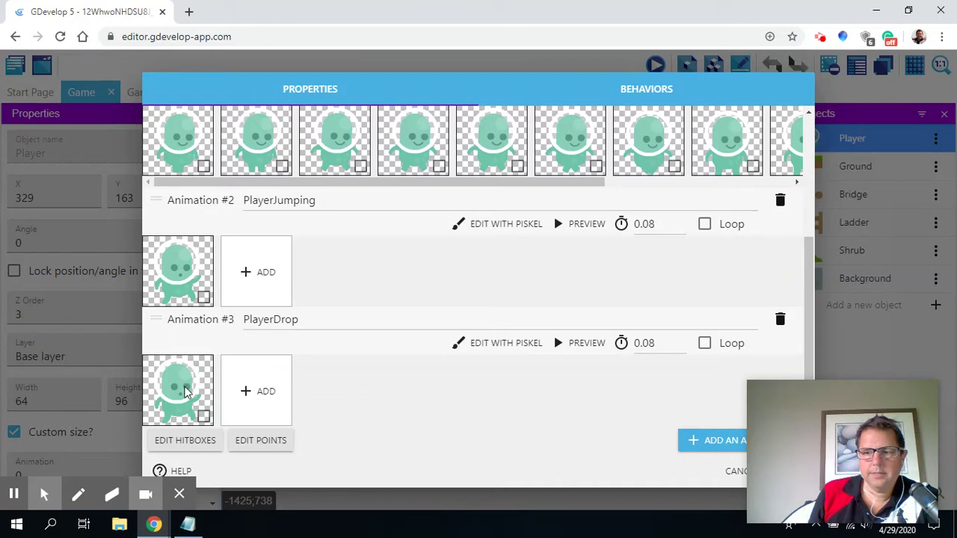
{"action": "left_click", "coordinate": [184, 443]}
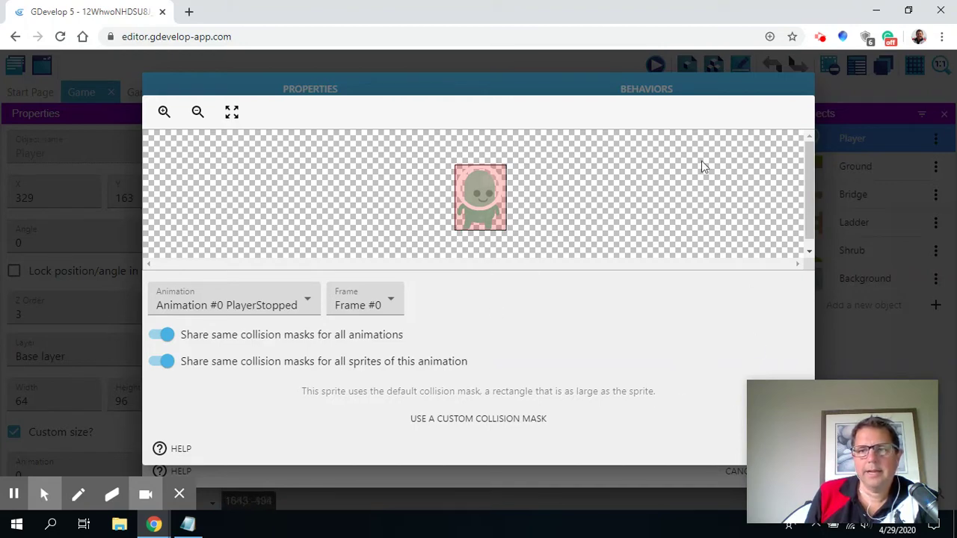
{"action": "left_click", "coordinate": [745, 93]}
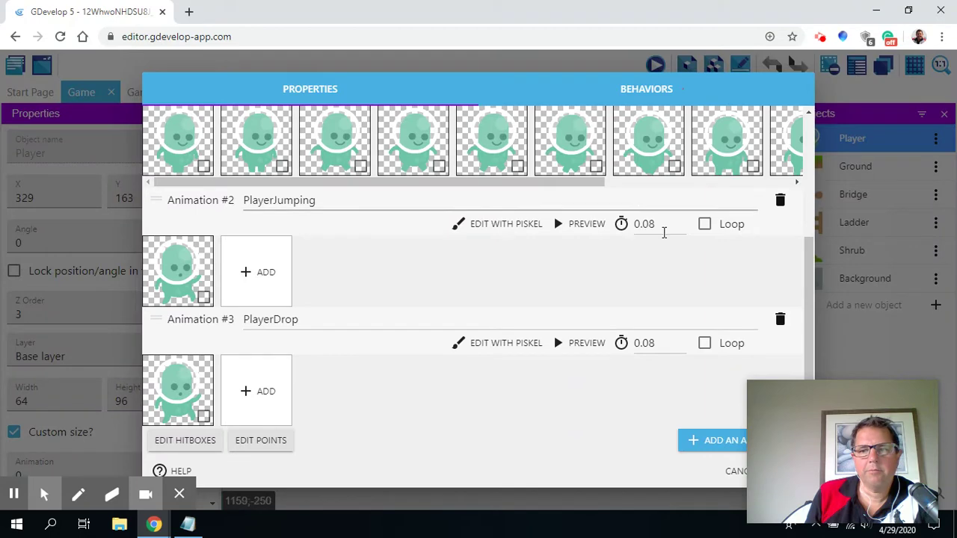
{"action": "left_click", "coordinate": [736, 473]}
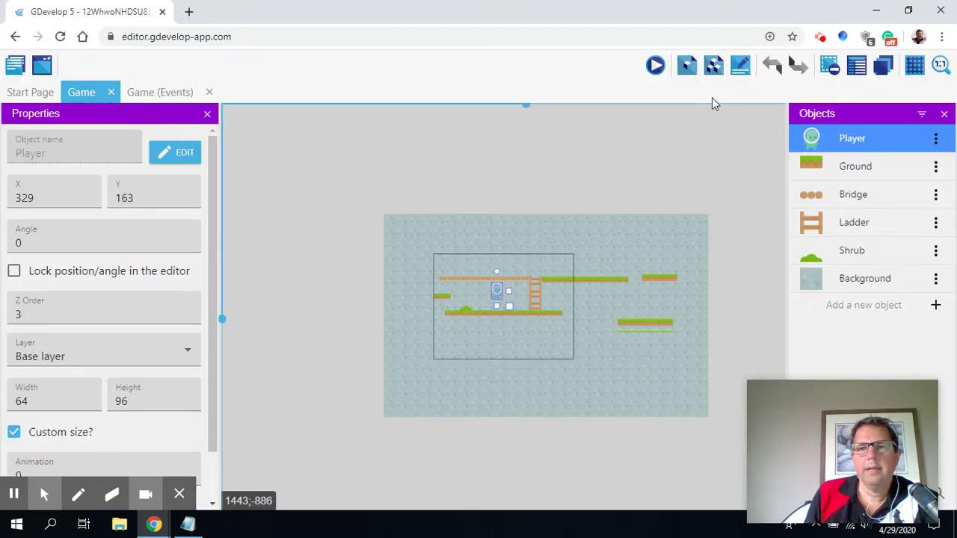
Preview the game and test the player's walking and jumping around the small floating ledge beneath the bridge.
{"action": "left_click", "coordinate": [655, 65]}
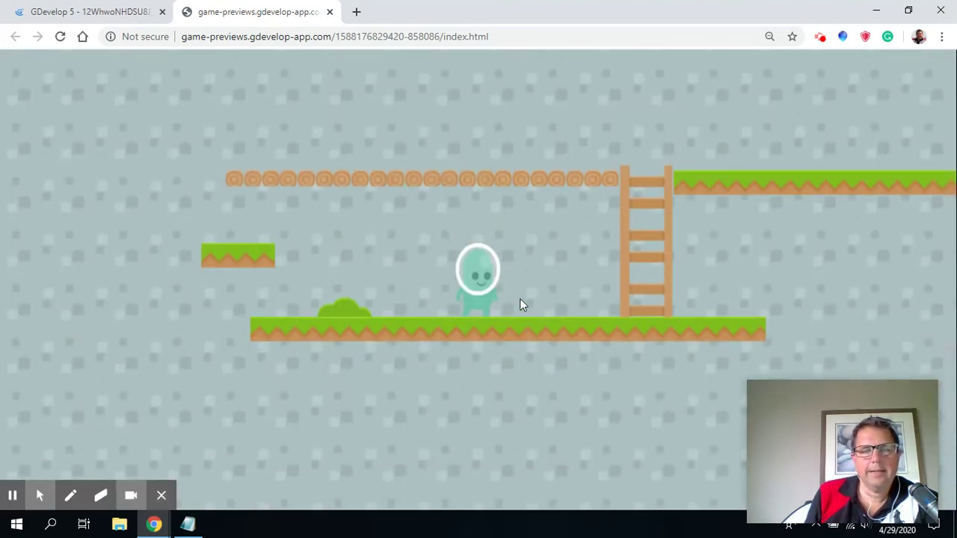
{"action": "key", "text": "Left"}
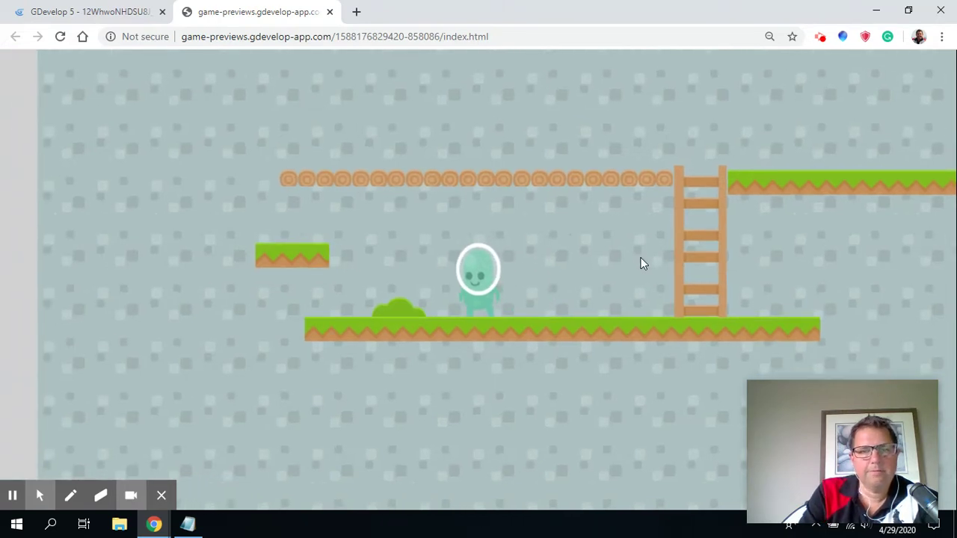
{"action": "key", "text": "space"}
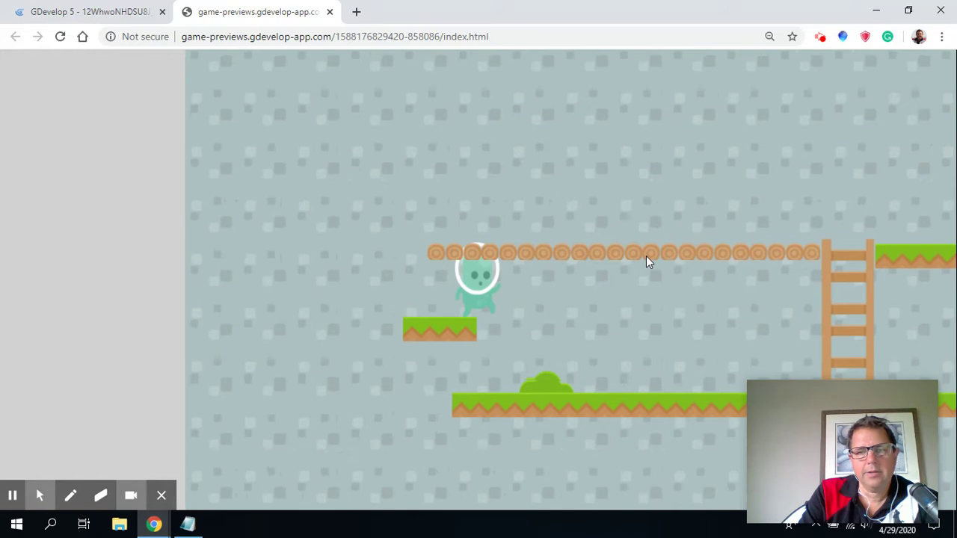
{"action": "key", "text": "Left"}
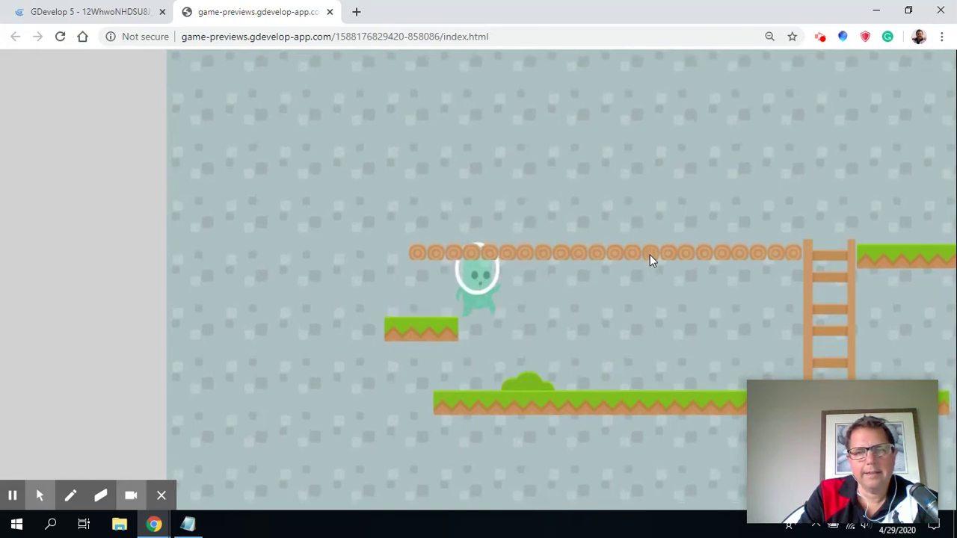
{"action": "key", "text": "Right"}
{"action": "key", "text": "Right"}
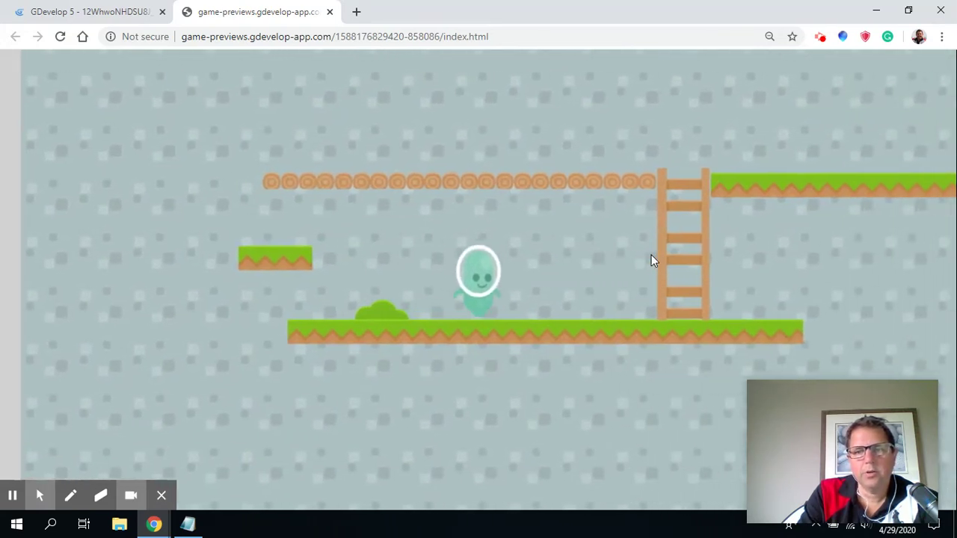
Test the player climbing up and down the ladder and stepping onto the log bridge.
{"action": "key", "text": "Right"}
{"action": "key", "text": "Up"}
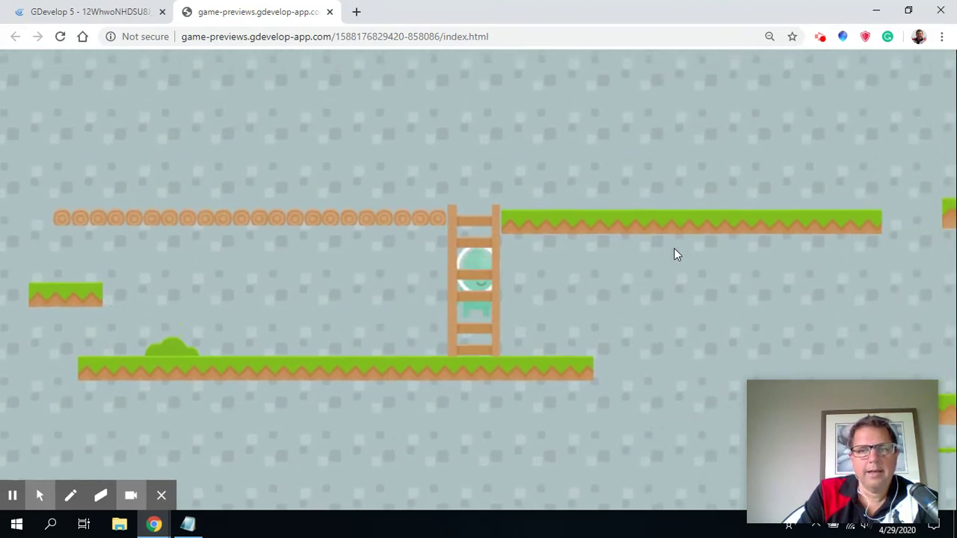
{"action": "key", "text": "Up"}
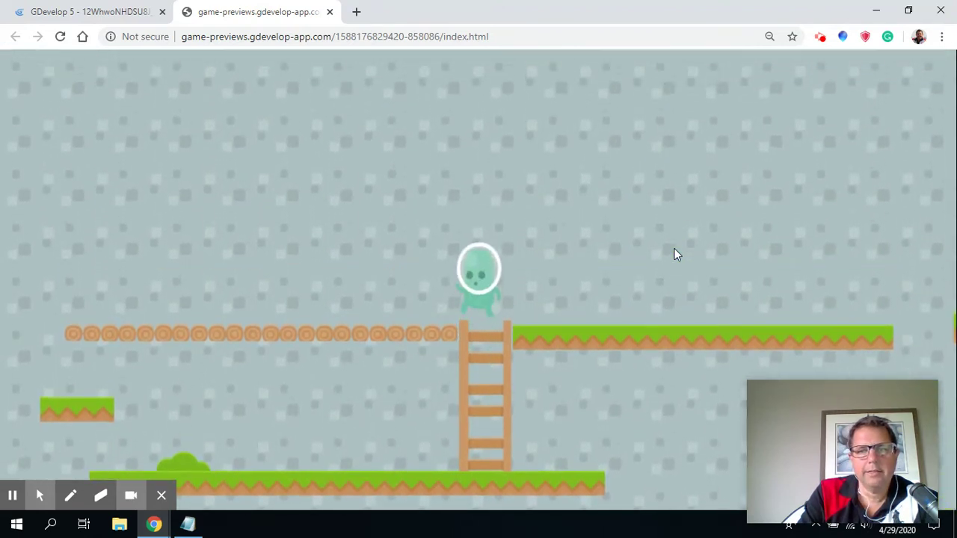
{"action": "key", "text": "Up"}
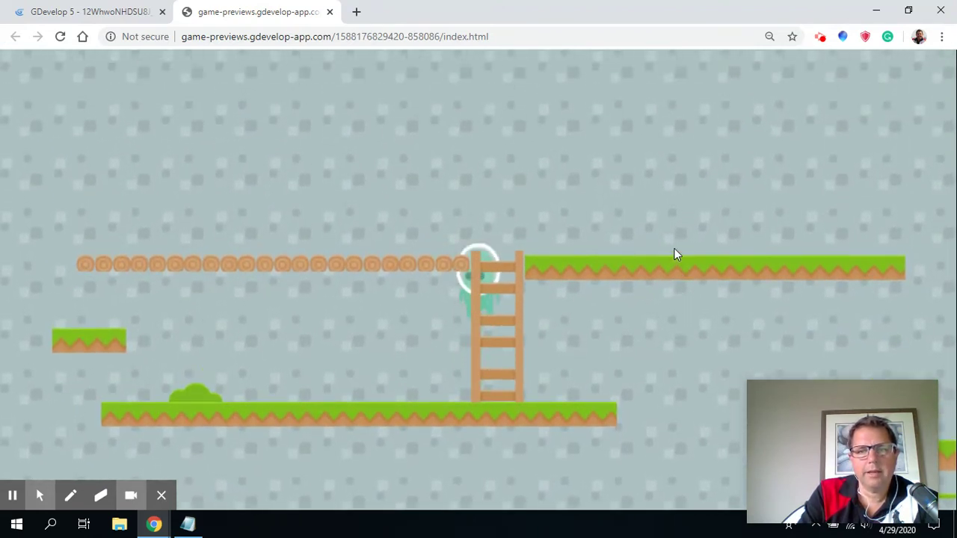
{"action": "key", "text": "Left"}
{"action": "key", "text": "Right"}
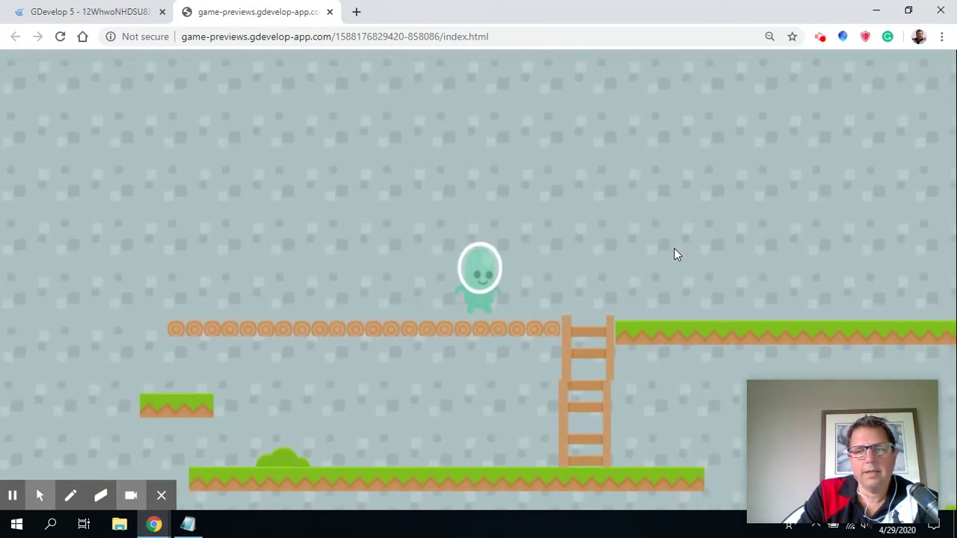
{"action": "key", "text": "Down"}
{"action": "key", "text": "Up"}
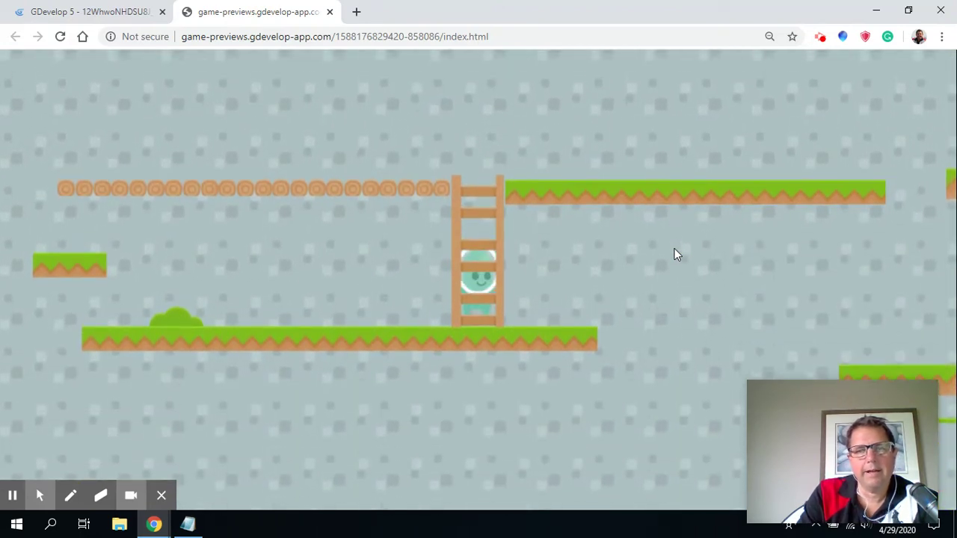
{"action": "key", "text": "Up"}
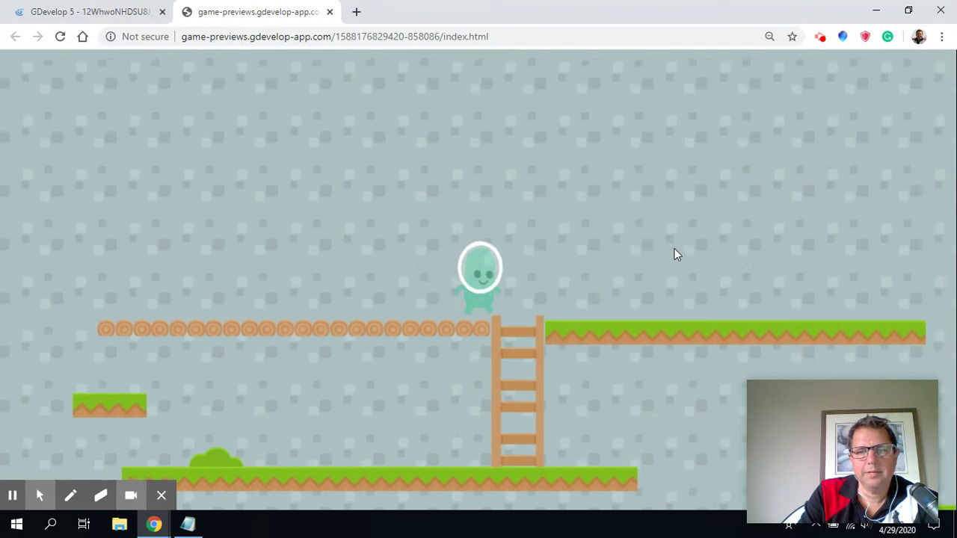
{"action": "key", "text": "Left"}
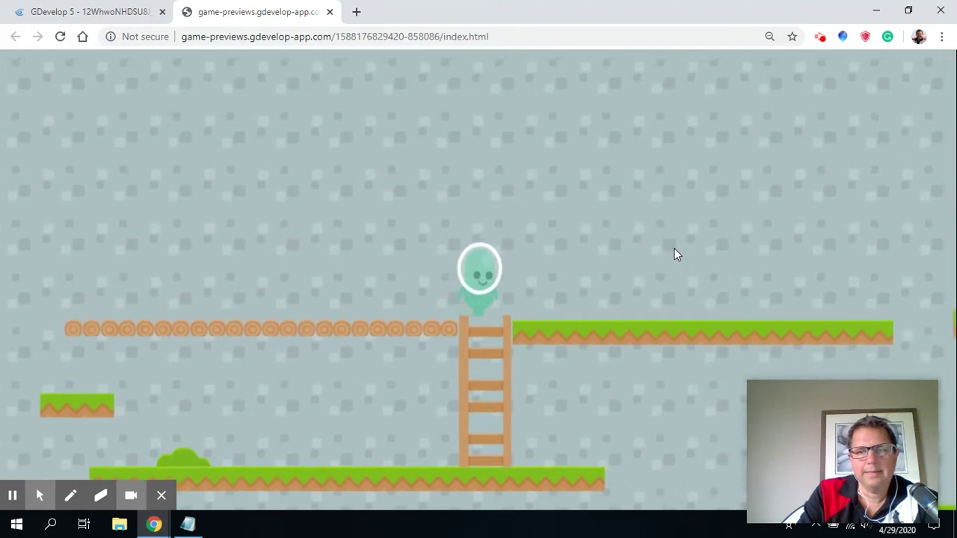
{"action": "key", "text": "Down"}
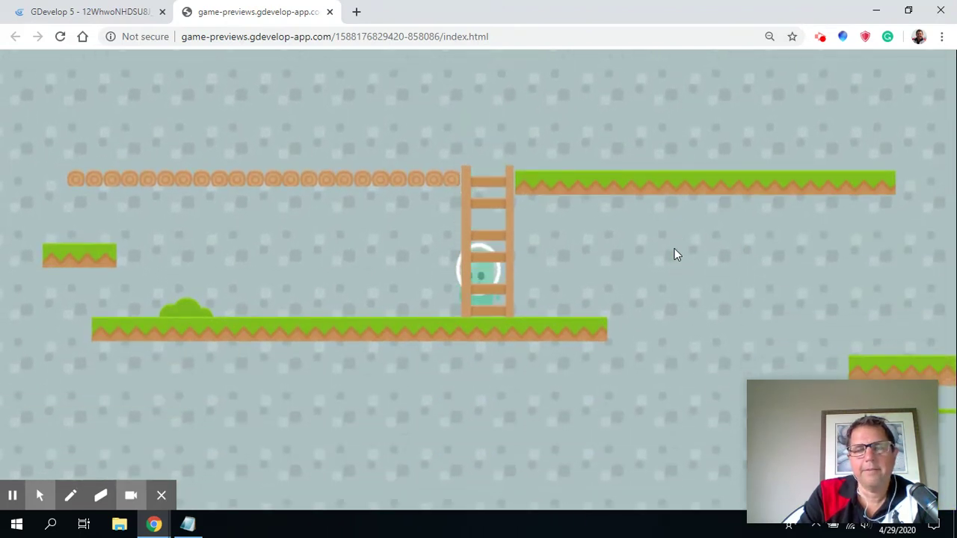
Test walking the player back and forth across the top of the ladder and descending it.
{"action": "key", "text": "Up"}
{"action": "key", "text": "Right"}
{"action": "key", "text": "Left"}
{"action": "key", "text": "Right"}
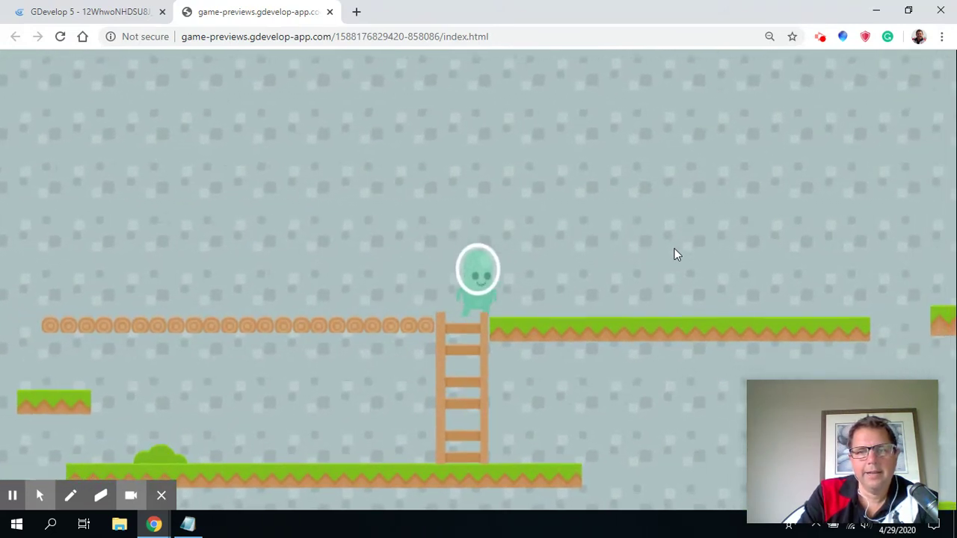
{"action": "key", "text": "Left"}
{"action": "key", "text": "Right"}
{"action": "key", "text": "Left"}
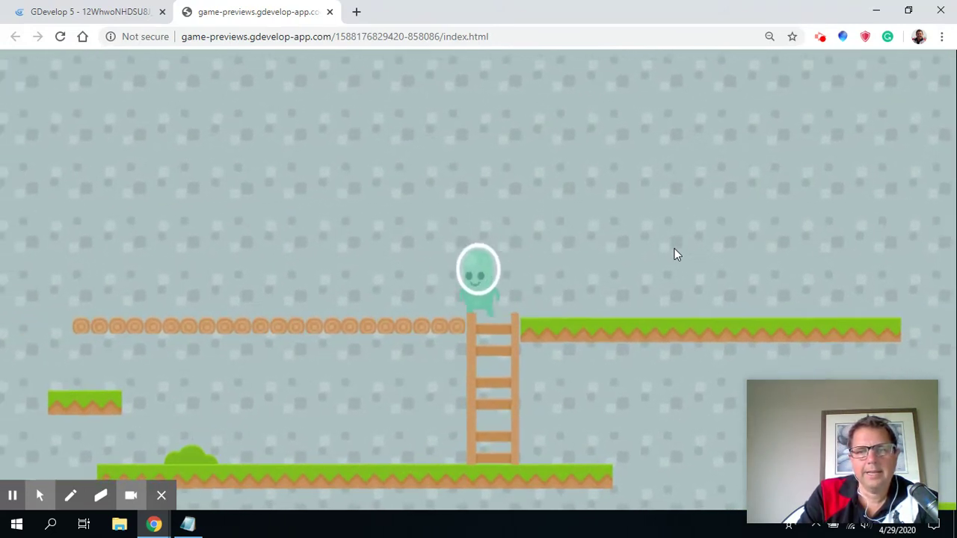
{"action": "key", "text": "Right"}
{"action": "key", "text": "Left"}
{"action": "key", "text": "Right"}
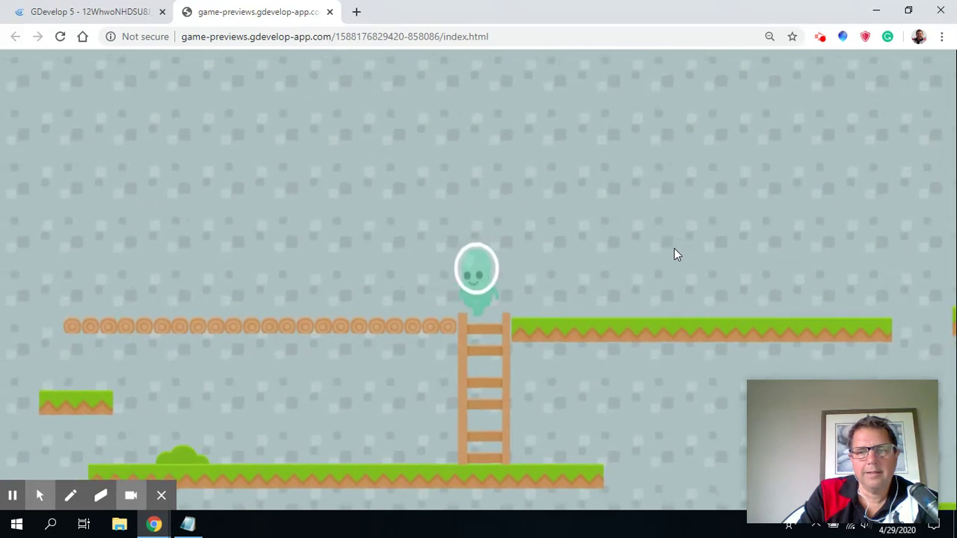
{"action": "key", "text": "Right"}
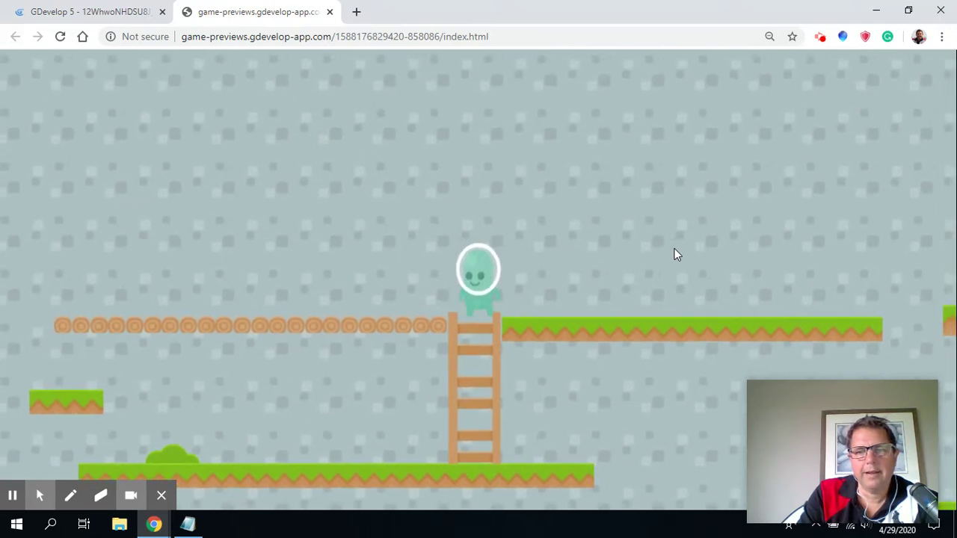
{"action": "key", "text": "Down"}
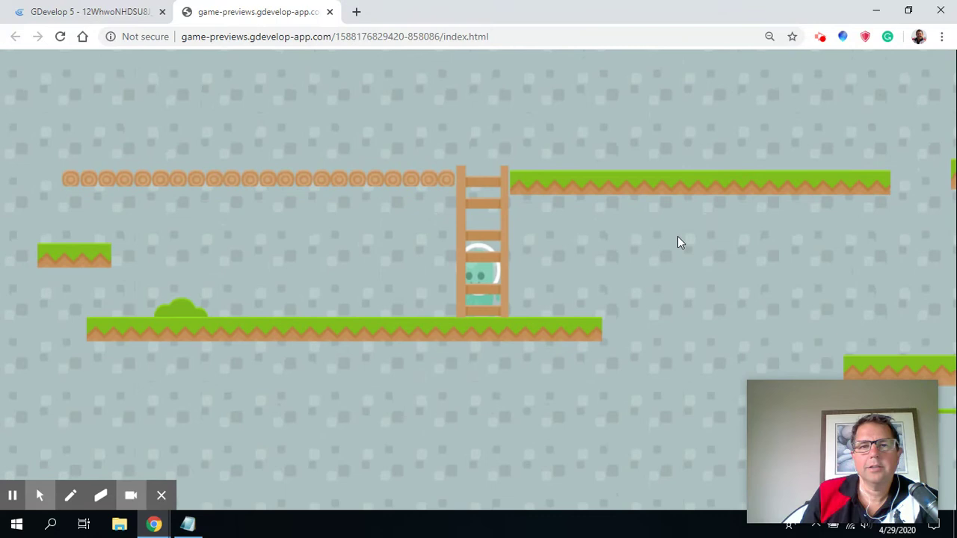
Close the game preview and open the Player object for editing.
{"action": "left_click", "coordinate": [330, 13]}
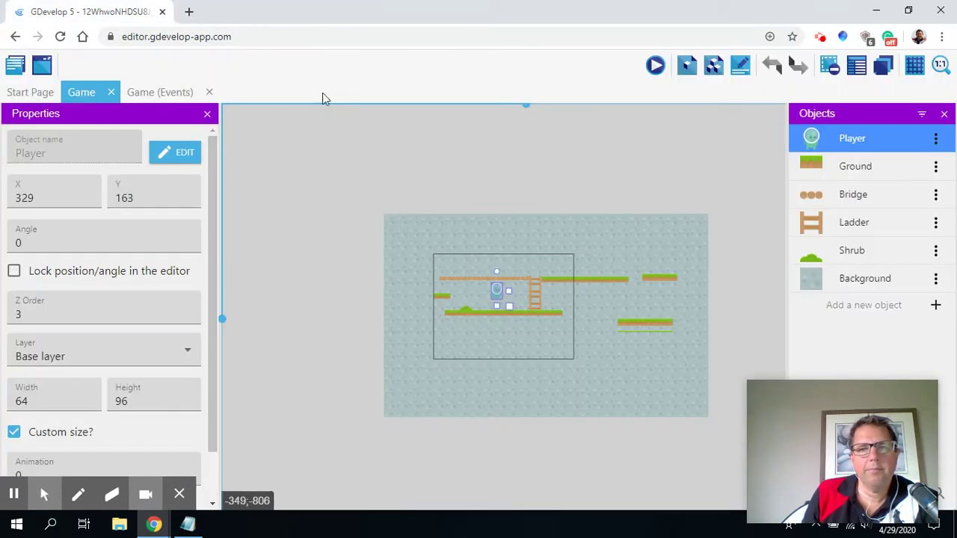
{"action": "left_click", "coordinate": [936, 142]}
{"action": "left_click", "coordinate": [935, 140]}
{"action": "left_click", "coordinate": [935, 141]}
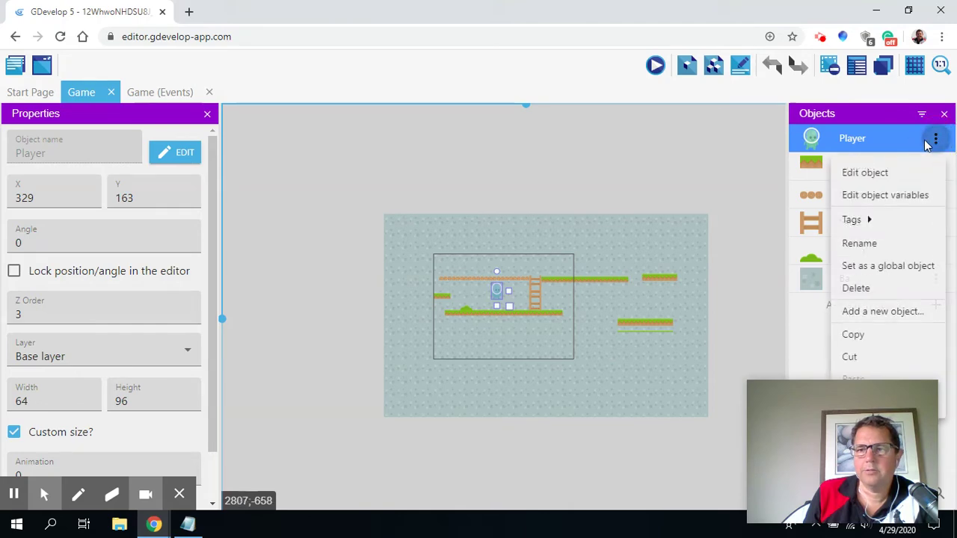
{"action": "left_click", "coordinate": [864, 177]}
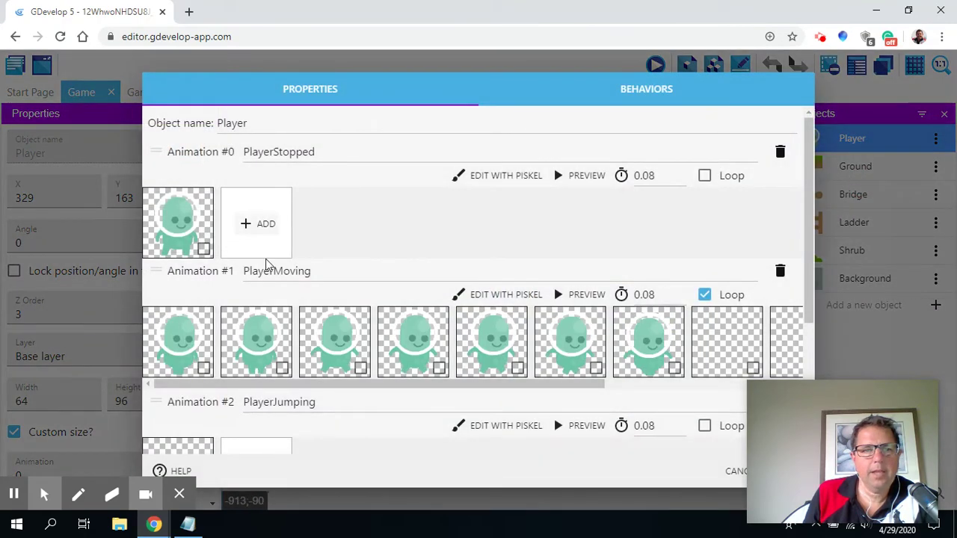
Open the Player's hitbox editor and display the PlayerDrop animation's collision mask.
{"action": "scroll", "coordinate": [258, 287], "scroll_direction": "down", "scroll_amount": 3}
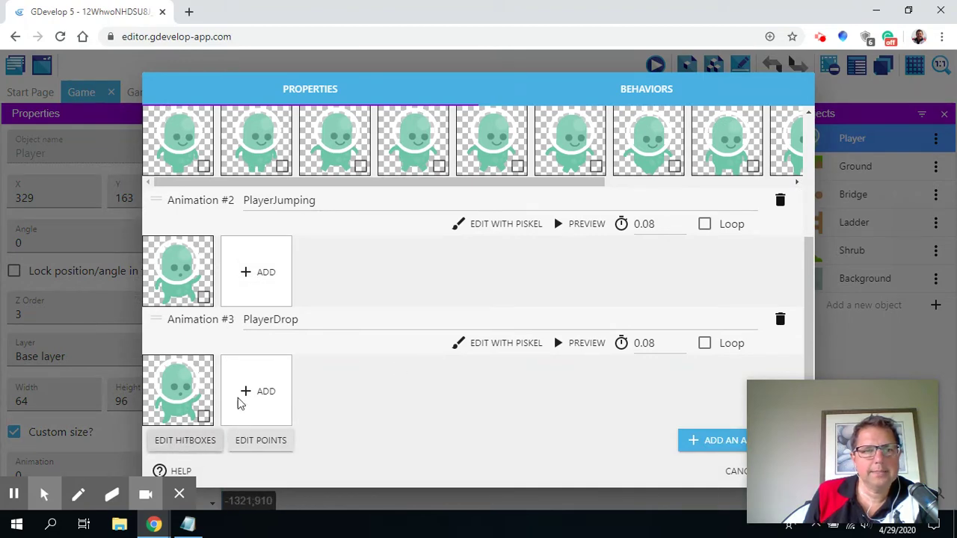
{"action": "left_click", "coordinate": [179, 448]}
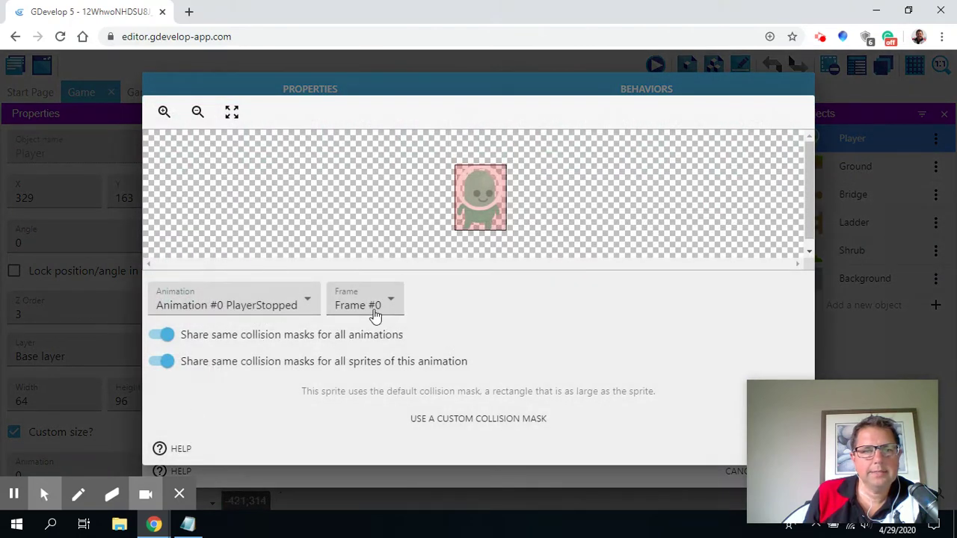
{"action": "left_click", "coordinate": [391, 306]}
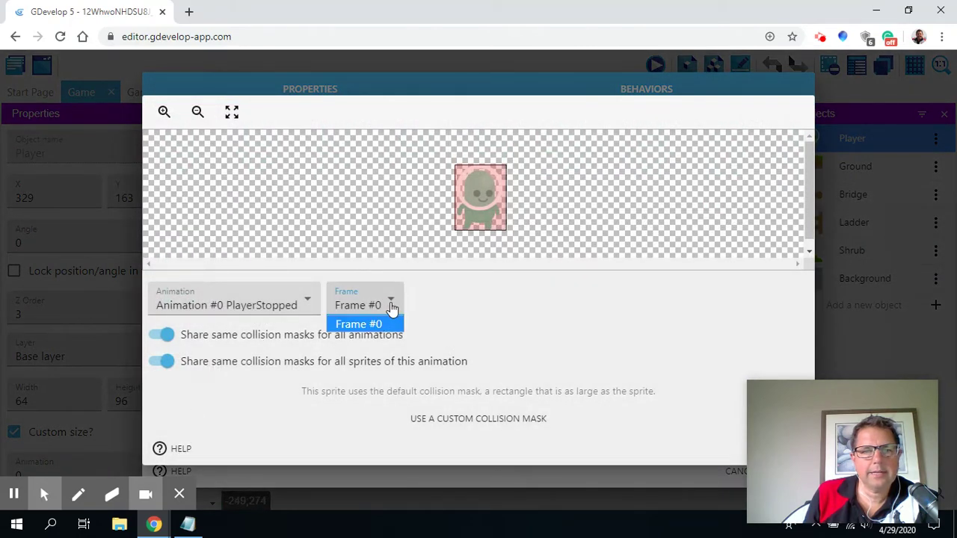
{"action": "left_click", "coordinate": [305, 301]}
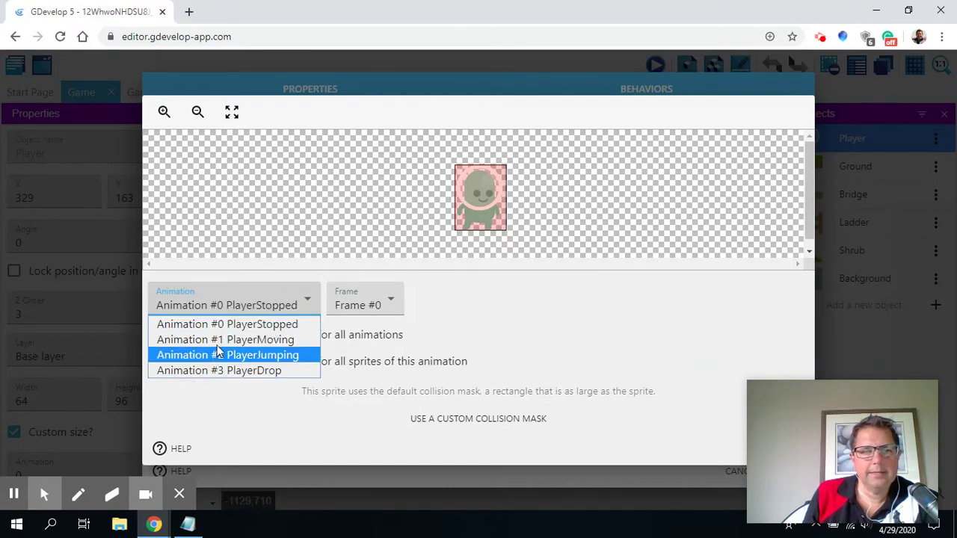
{"action": "left_click", "coordinate": [246, 371]}
{"action": "left_click", "coordinate": [775, 391]}
{"action": "left_click_drag", "start_coordinate": [775, 389], "coordinate": [849, 362]}
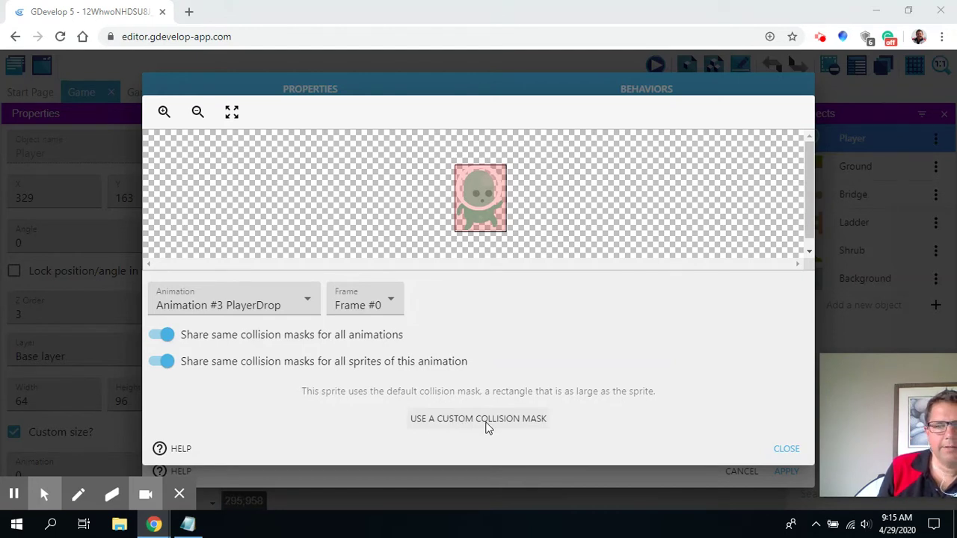
{"action": "left_click", "coordinate": [80, 495]}
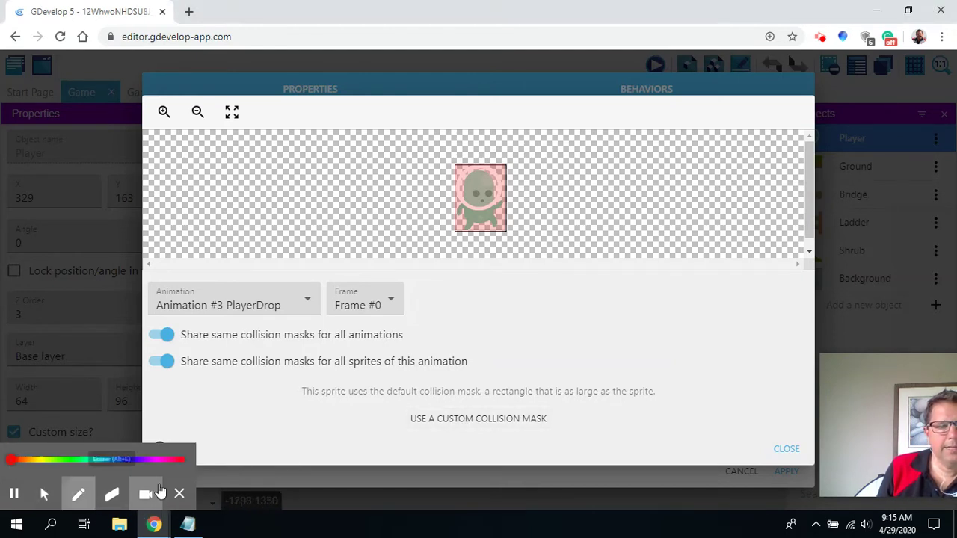
{"action": "mouse_move", "coordinate": [547, 383]}
{"action": "left_mouse_down"}
{"action": "mouse_move", "coordinate": [465, 384]}
{"action": "mouse_move", "coordinate": [391, 411]}
{"action": "mouse_move", "coordinate": [573, 421]}
{"action": "mouse_move", "coordinate": [447, 427]}
{"action": "left_mouse_up"}
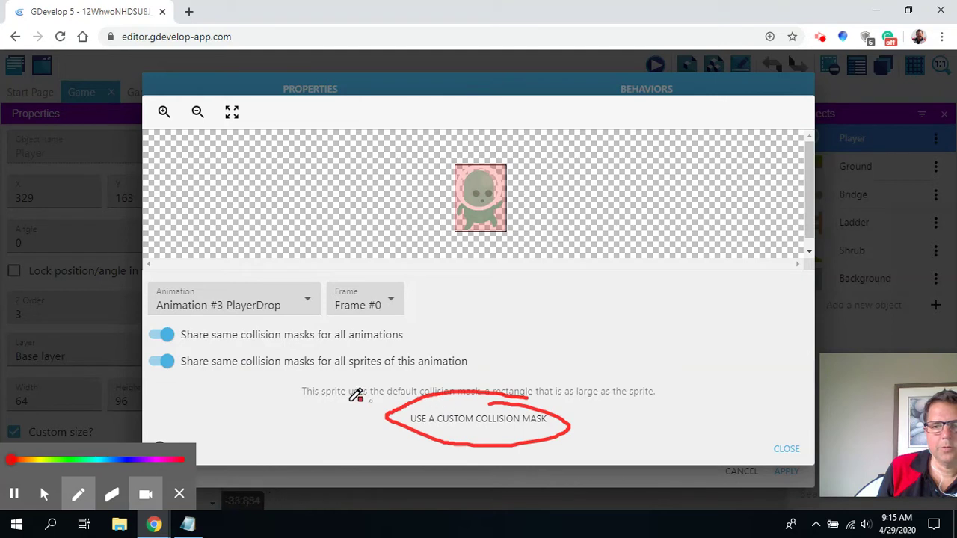
{"action": "left_click", "coordinate": [112, 494]}
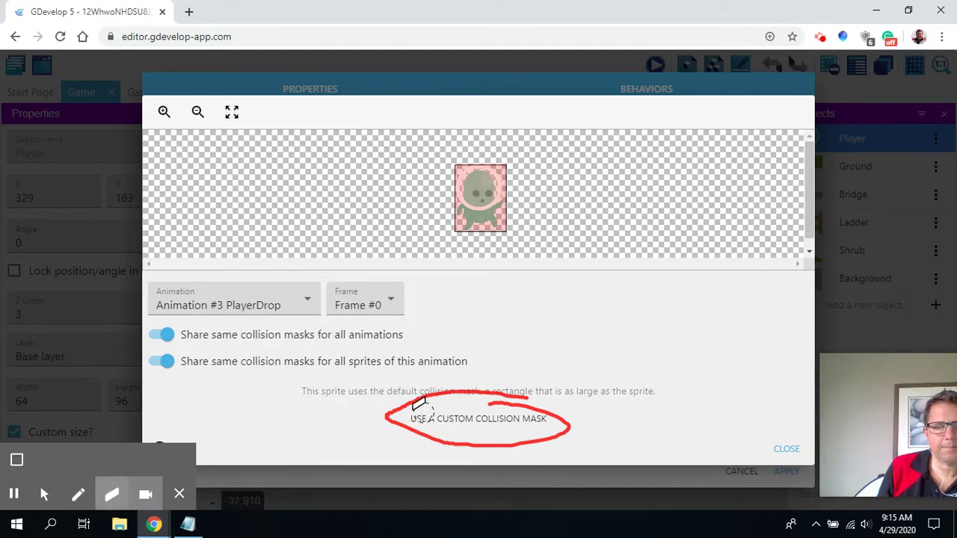
{"action": "mouse_move", "coordinate": [385, 413]}
{"action": "left_mouse_down"}
{"action": "mouse_move", "coordinate": [513, 391]}
{"action": "mouse_move", "coordinate": [566, 417]}
{"action": "mouse_move", "coordinate": [419, 400]}
{"action": "mouse_move", "coordinate": [415, 414]}
{"action": "mouse_move", "coordinate": [546, 421]}
{"action": "mouse_move", "coordinate": [540, 414]}
{"action": "mouse_move", "coordinate": [490, 432]}
{"action": "mouse_move", "coordinate": [402, 419]}
{"action": "mouse_move", "coordinate": [506, 440]}
{"action": "left_mouse_up"}
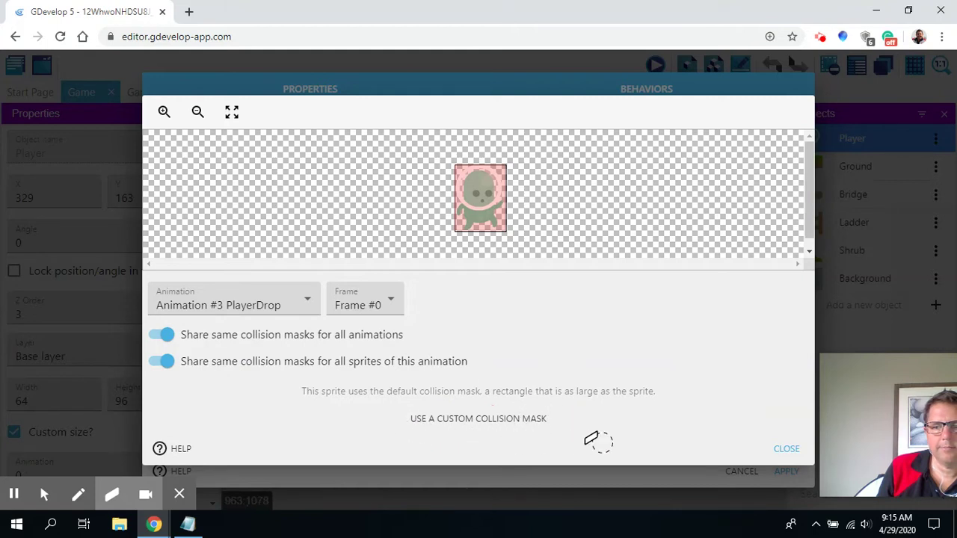
{"action": "left_click", "coordinate": [44, 494]}
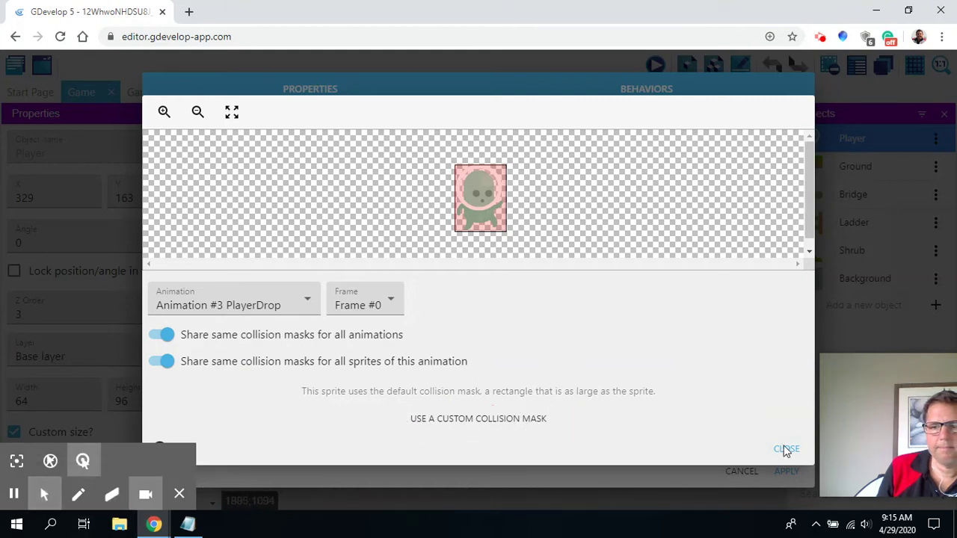
Switch the Player to a custom collision mask and add a quadrilateral polygon to it.
{"action": "left_click", "coordinate": [477, 420]}
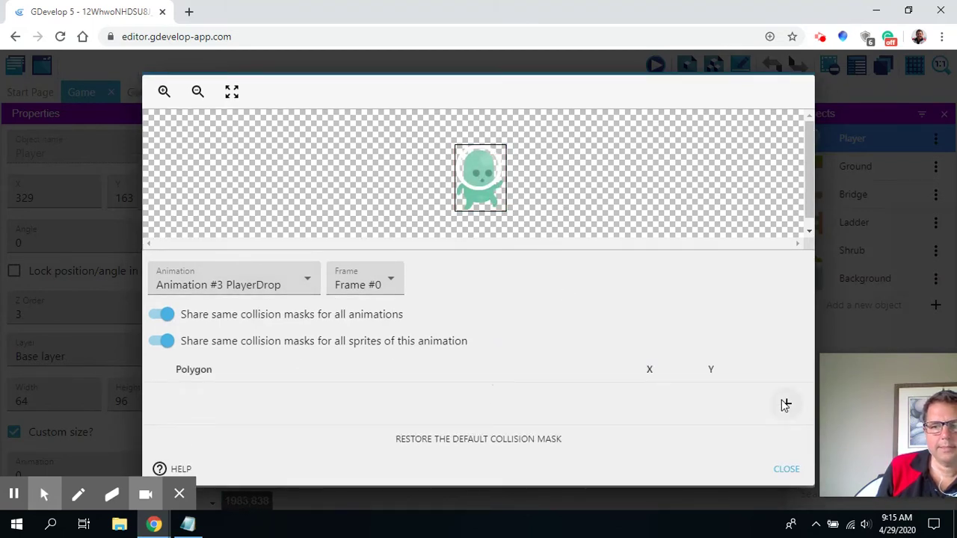
{"action": "left_click", "coordinate": [78, 494]}
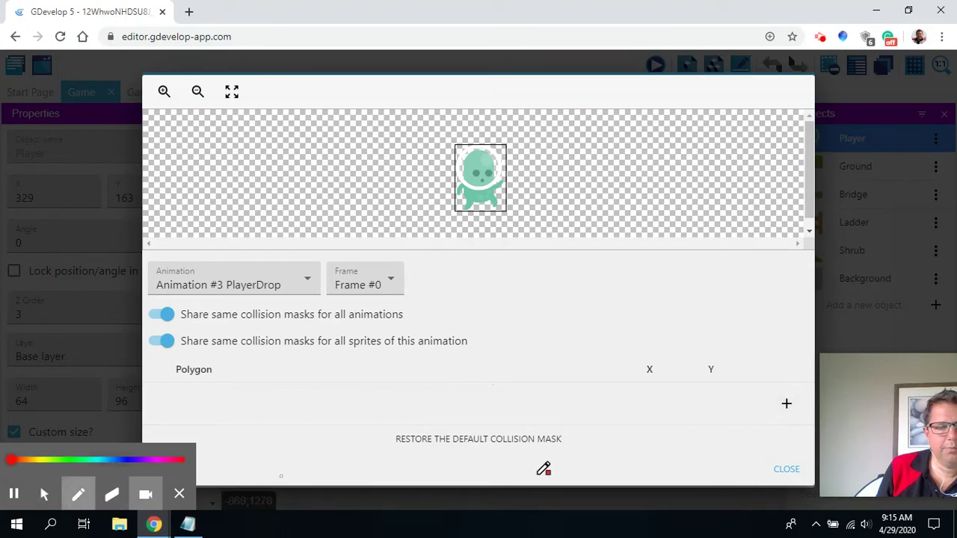
{"action": "mouse_move", "coordinate": [759, 404]}
{"action": "left_mouse_down"}
{"action": "mouse_move", "coordinate": [764, 425]}
{"action": "mouse_move", "coordinate": [755, 398]}
{"action": "left_mouse_up"}
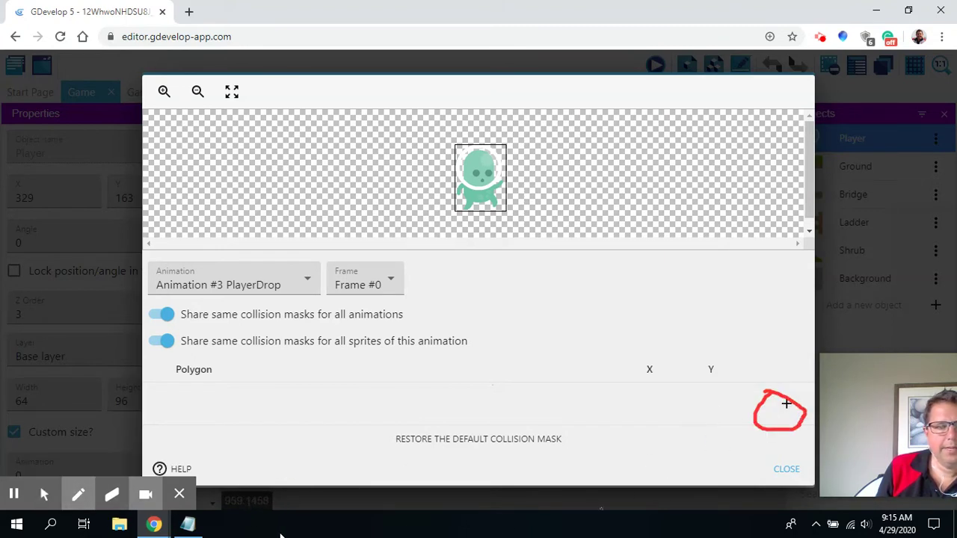
{"action": "left_click", "coordinate": [113, 495]}
{"action": "mouse_move", "coordinate": [771, 385]}
{"action": "left_mouse_down"}
{"action": "mouse_move", "coordinate": [806, 417]}
{"action": "mouse_move", "coordinate": [785, 427]}
{"action": "mouse_move", "coordinate": [755, 409]}
{"action": "left_mouse_up"}
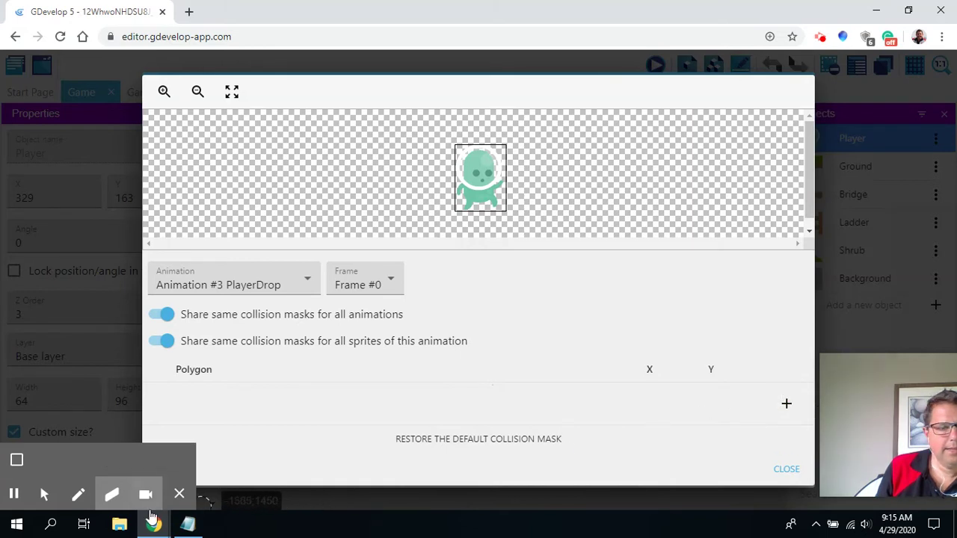
{"action": "left_click", "coordinate": [37, 494]}
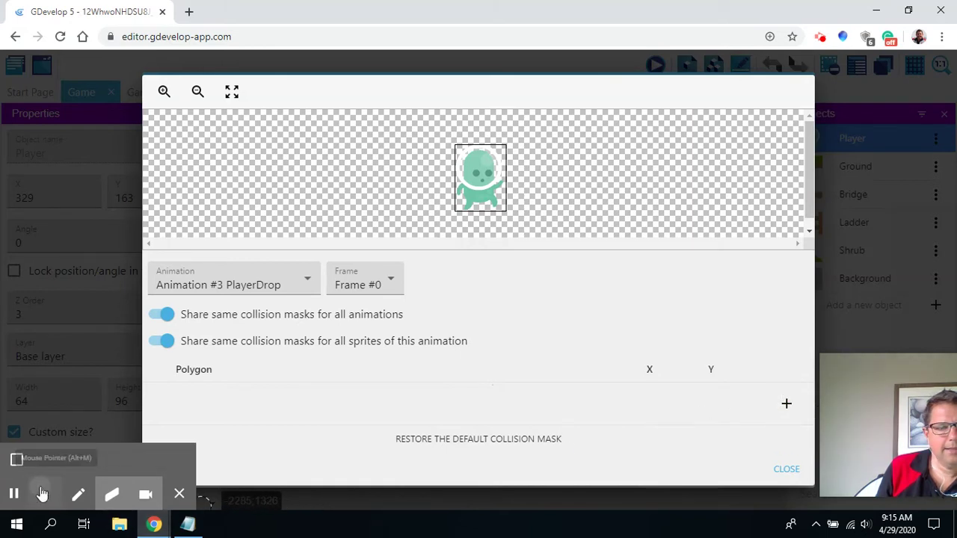
{"action": "left_click", "coordinate": [786, 405]}
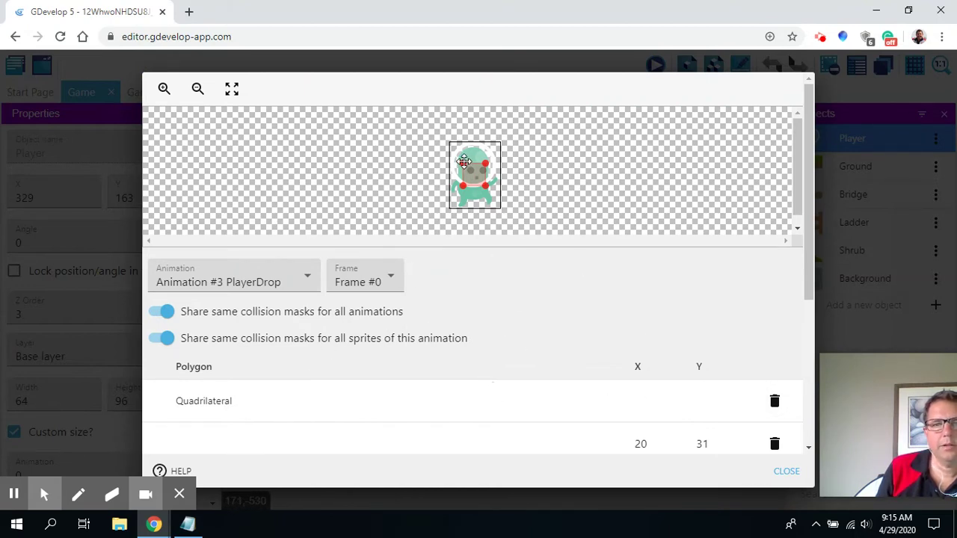
Stretch the polygon's four corners to cover the alien's body from helmet to feet, excluding the arms, and apply the changes to the Player.
{"action": "left_click_drag", "start_coordinate": [463, 186], "coordinate": [460, 206]}
{"action": "left_click", "coordinate": [460, 207]}
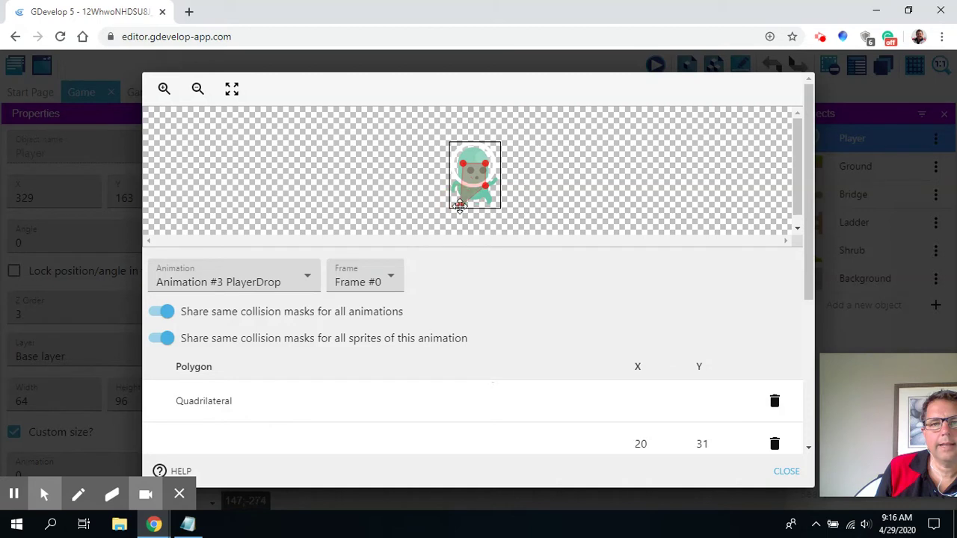
{"action": "left_click_drag", "start_coordinate": [486, 185], "coordinate": [489, 208]}
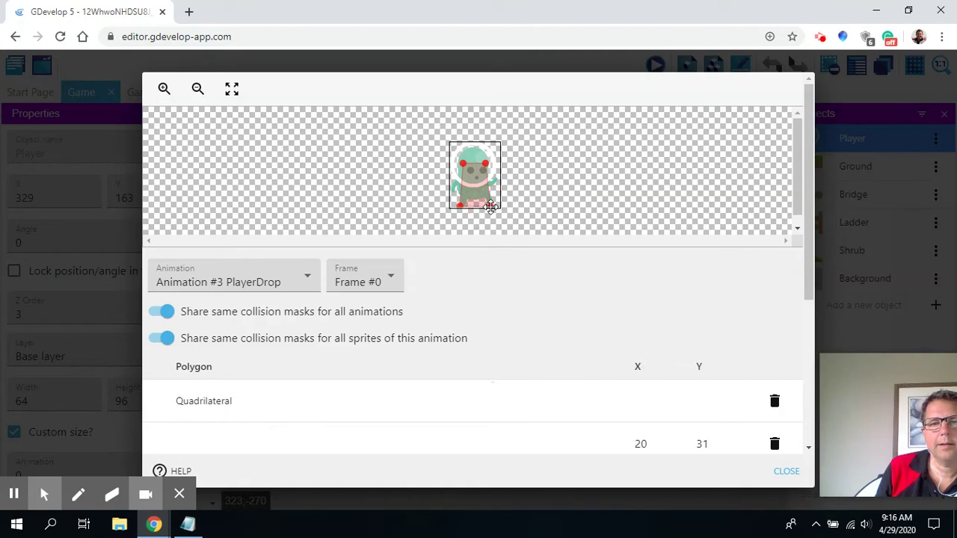
{"action": "left_click_drag", "start_coordinate": [461, 163], "coordinate": [461, 145]}
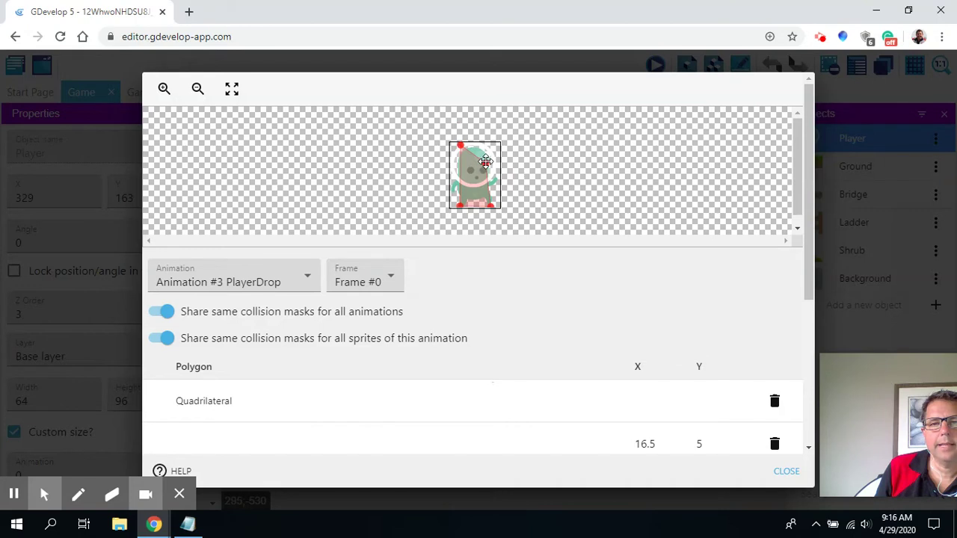
{"action": "left_click_drag", "start_coordinate": [485, 161], "coordinate": [487, 144]}
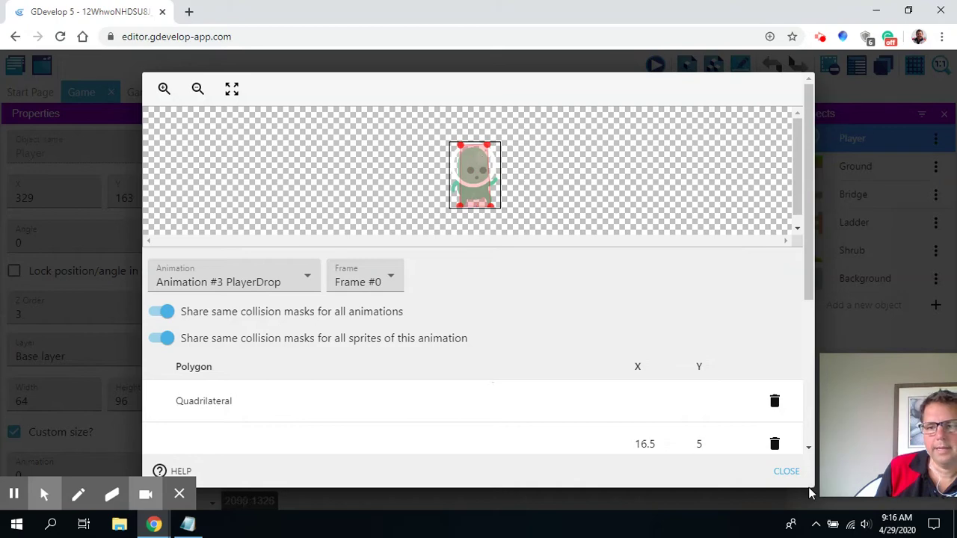
{"action": "left_click", "coordinate": [787, 472]}
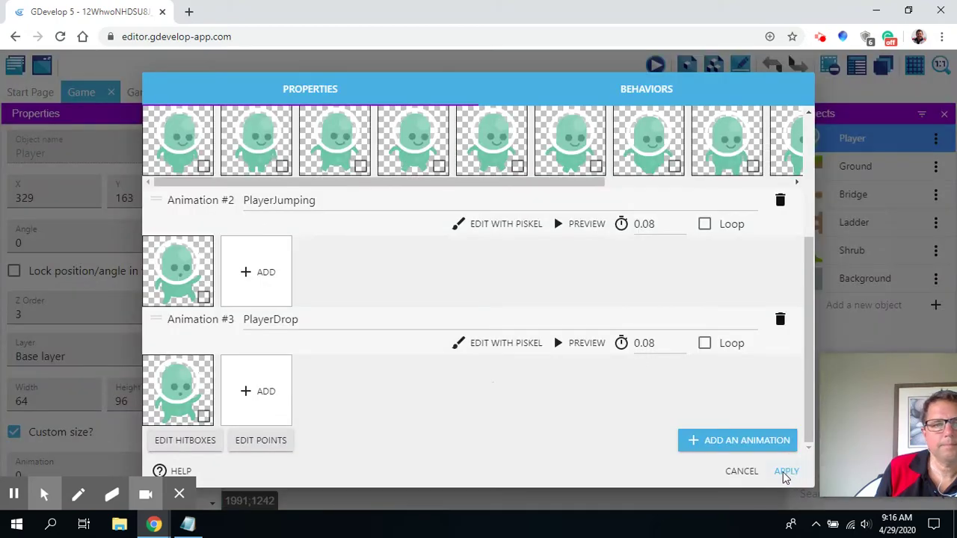
{"action": "left_click", "coordinate": [787, 474]}
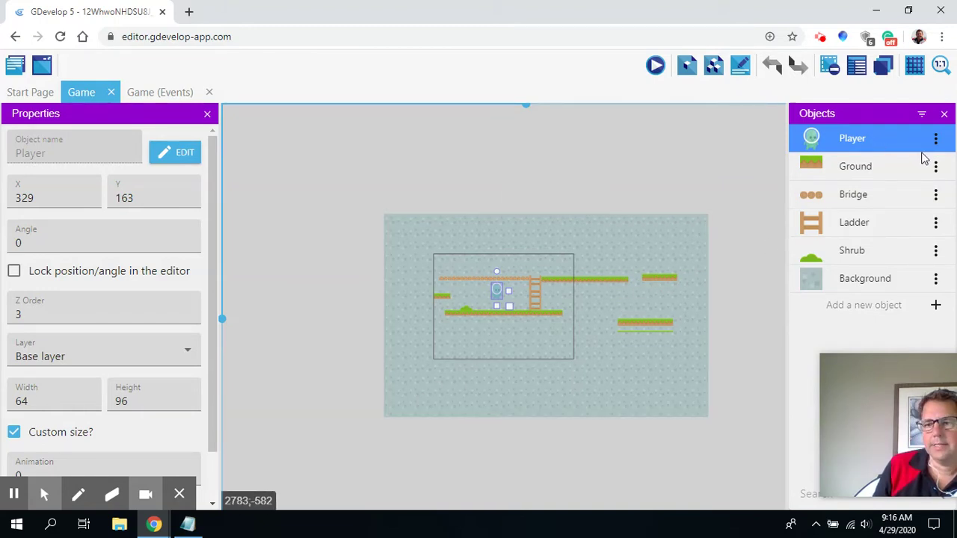
Add a new Sprite object and name it Coins.
{"action": "left_click", "coordinate": [936, 306]}
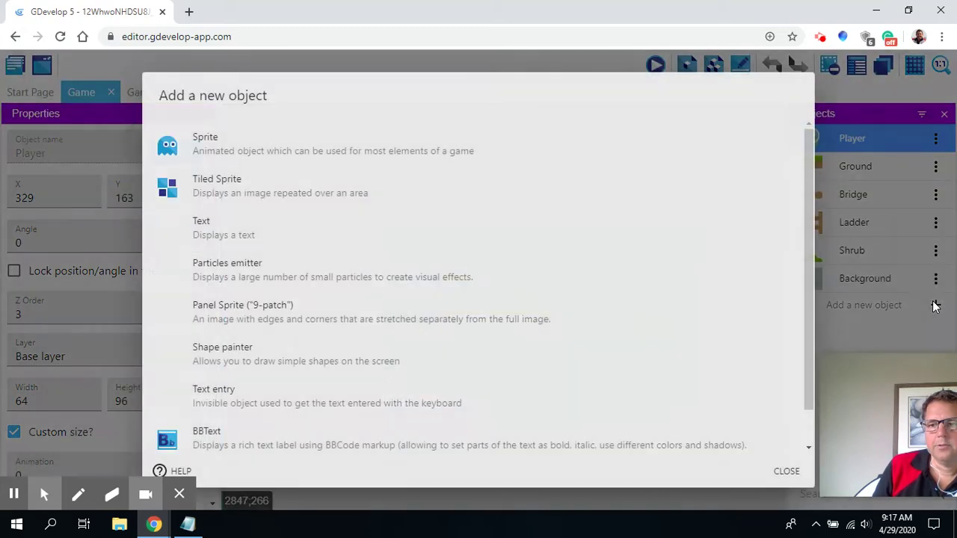
{"action": "left_click", "coordinate": [188, 143]}
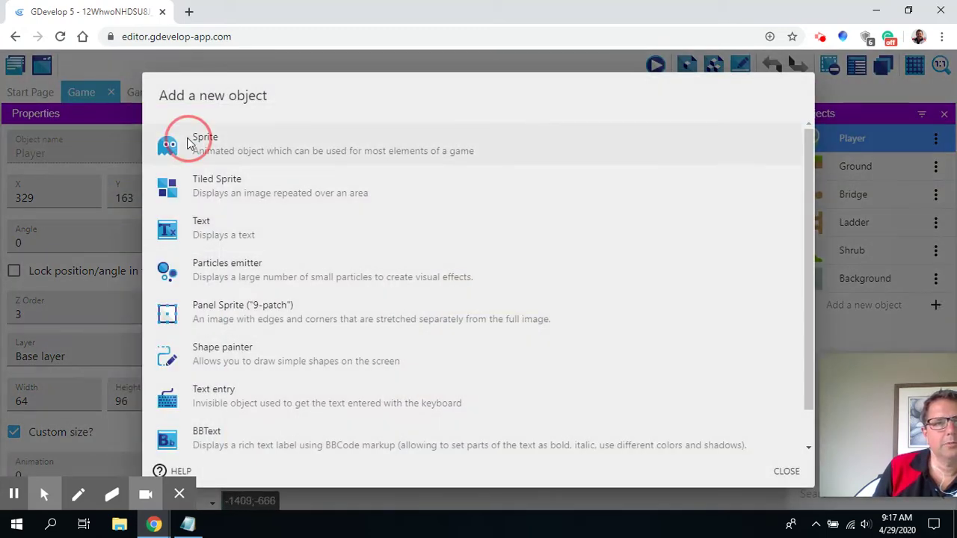
{"action": "left_click", "coordinate": [270, 253]}
{"action": "key", "text": "BackSpace"}
{"action": "key", "text": "BackSpace"}
{"action": "key", "text": "BackSpace"}
{"action": "key", "text": "BackSpace"}
{"action": "key", "text": "BackSpace"}
{"action": "key", "text": "BackSpace"}
{"action": "key", "text": "BackSpace"}
{"action": "key", "text": "BackSpace"}
{"action": "type", "text": "Coins"}
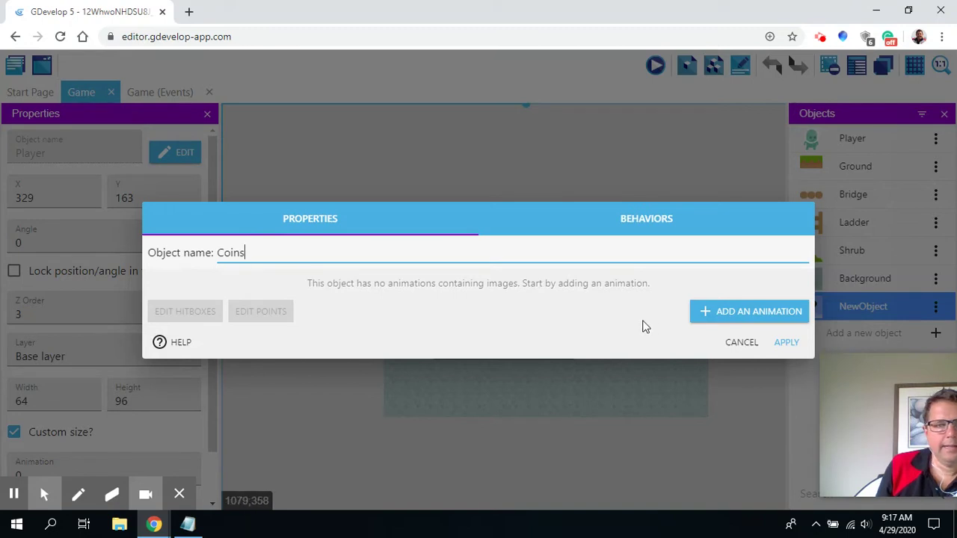
Add an animation to the Coins object using the coinGold image from the library.
{"action": "left_click", "coordinate": [732, 317]}
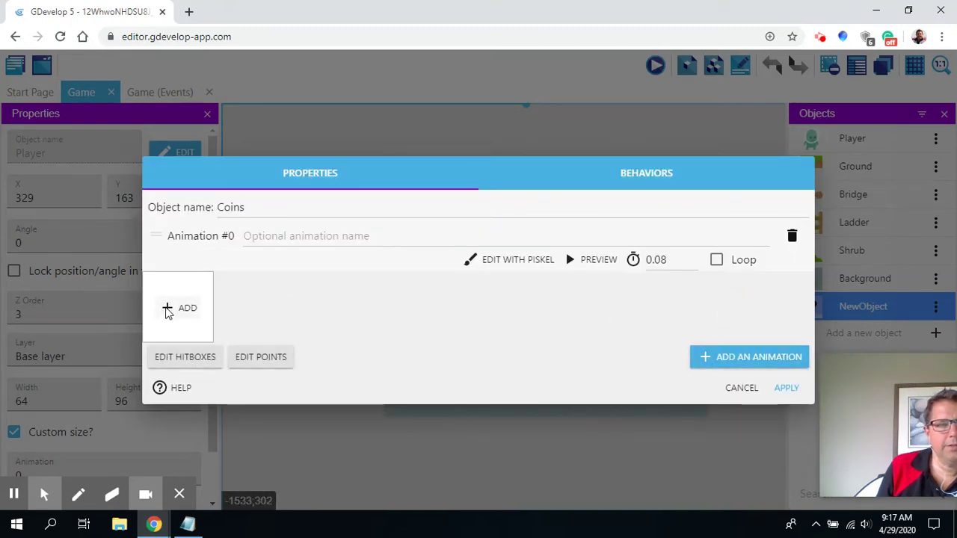
{"action": "left_click", "coordinate": [167, 311]}
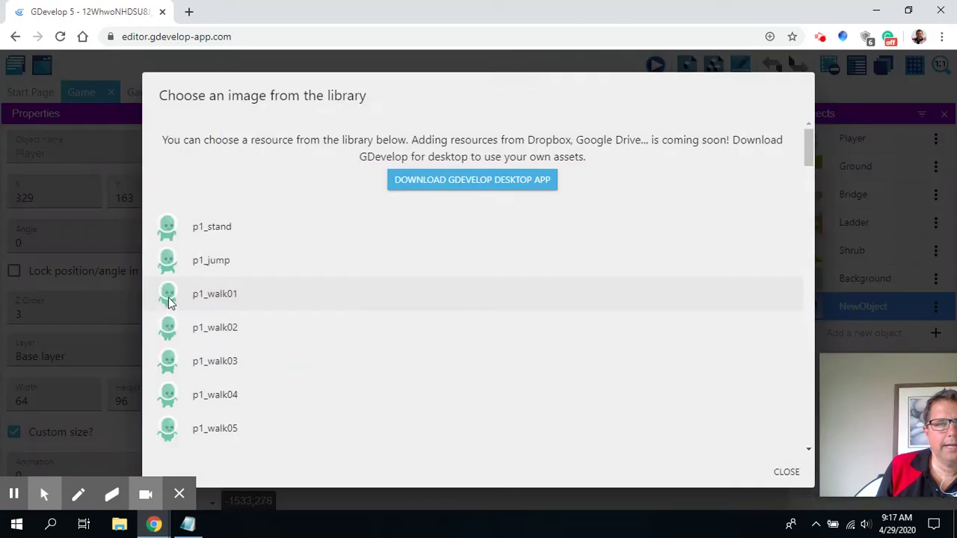
{"action": "scroll", "coordinate": [170, 303], "scroll_direction": "down", "scroll_amount": 8}
{"action": "scroll", "coordinate": [184, 342], "scroll_direction": "down", "scroll_amount": 6}
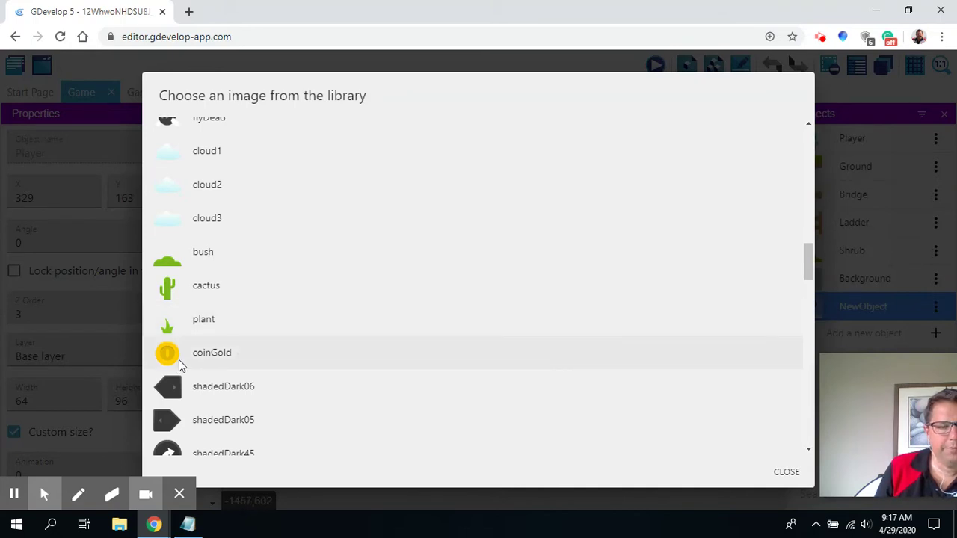
{"action": "left_click", "coordinate": [178, 356]}
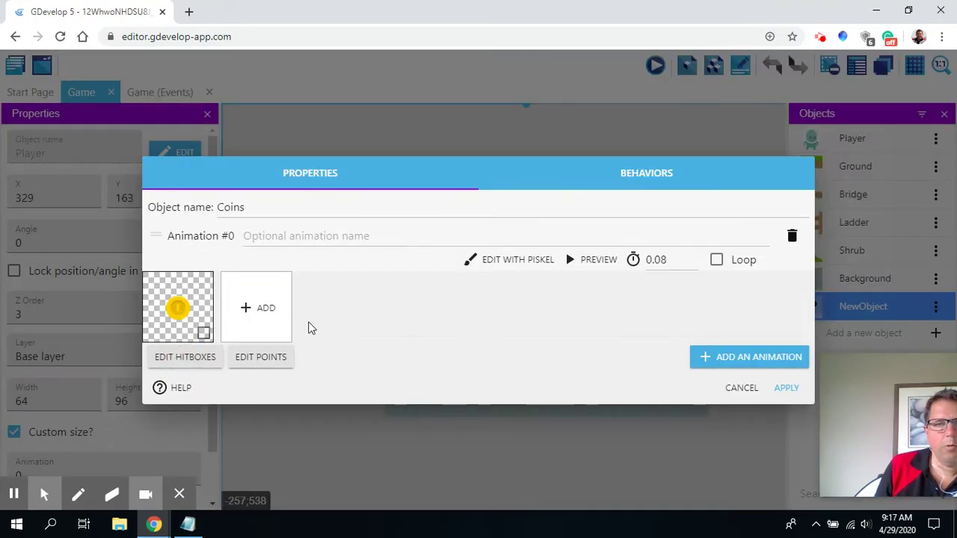
Give the Coins sprite a custom collision mask with a quadrilateral polygon.
{"action": "left_click", "coordinate": [184, 358]}
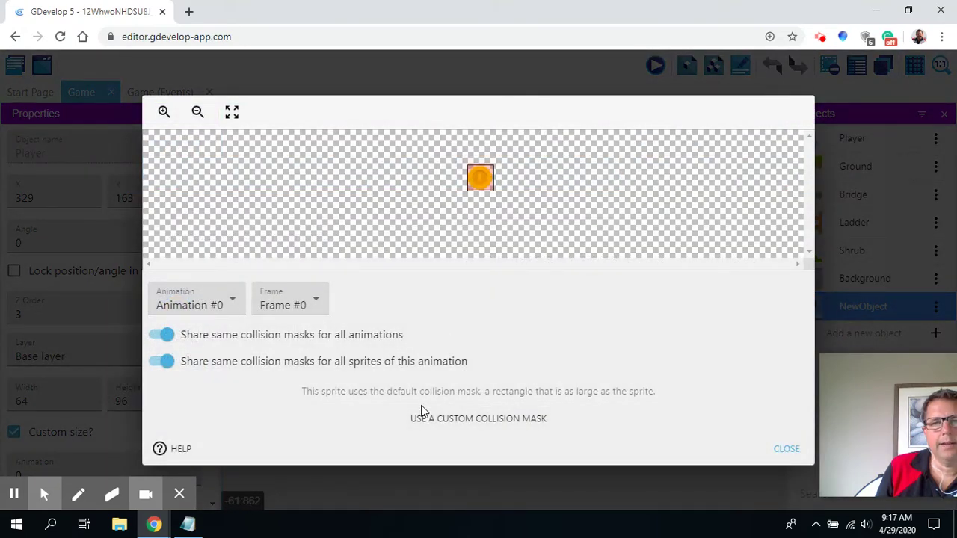
{"action": "left_click", "coordinate": [458, 421]}
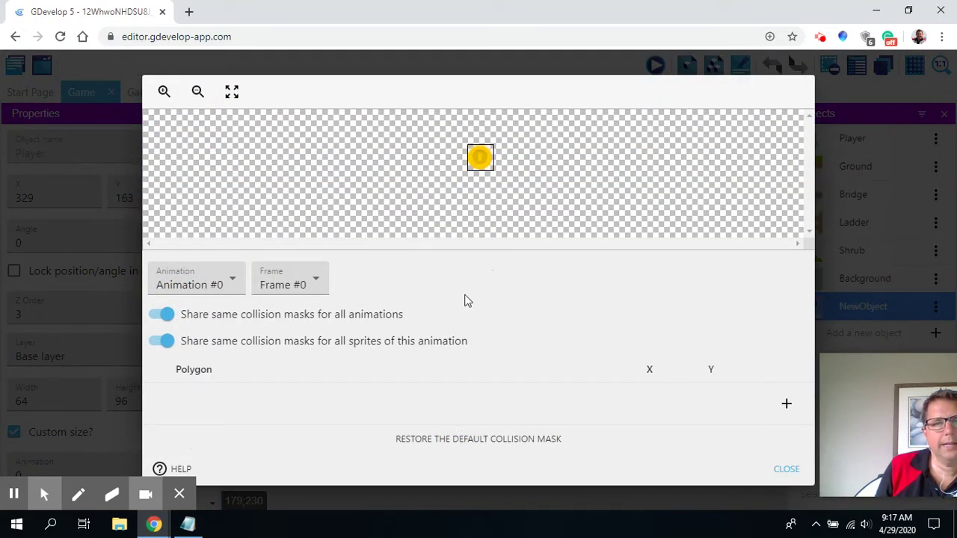
{"action": "left_click", "coordinate": [787, 406]}
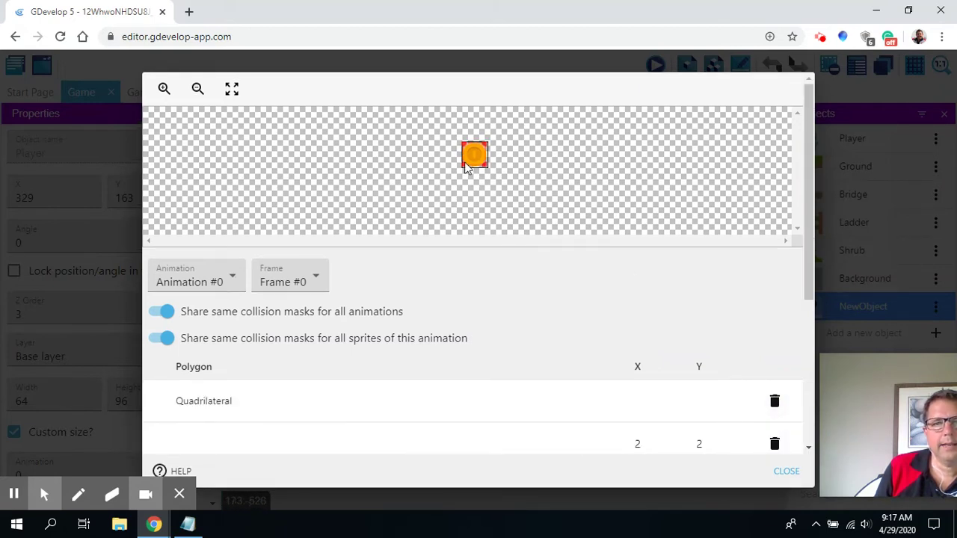
Pull the mask's corners inward to fit the round coin and apply the changes to the Coins object.
{"action": "left_click_drag", "start_coordinate": [463, 165], "coordinate": [483, 162]}
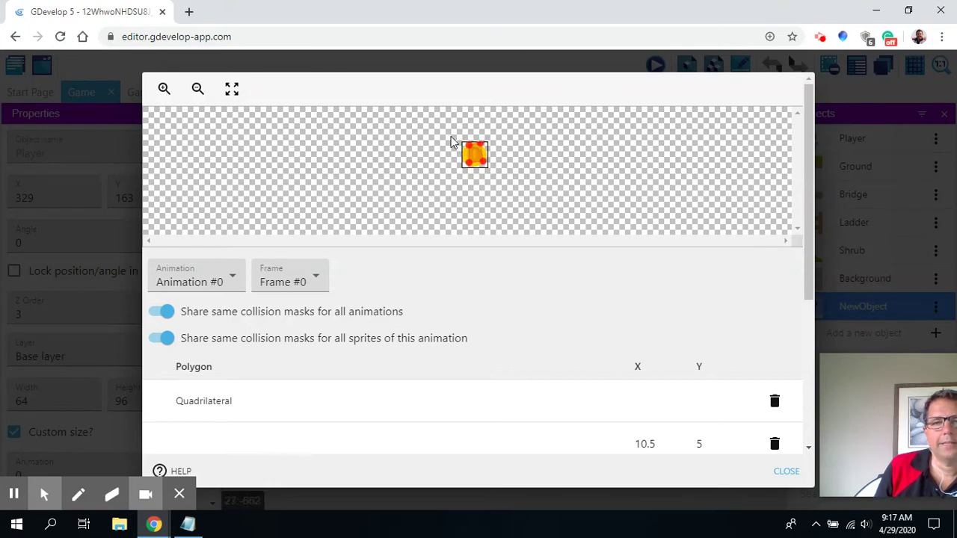
{"action": "left_click", "coordinate": [787, 472]}
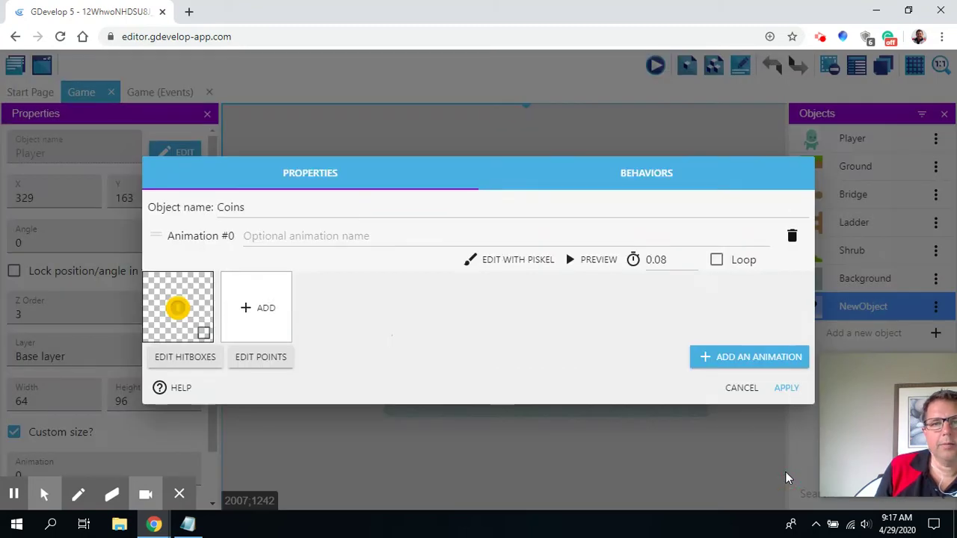
{"action": "left_click", "coordinate": [787, 388]}
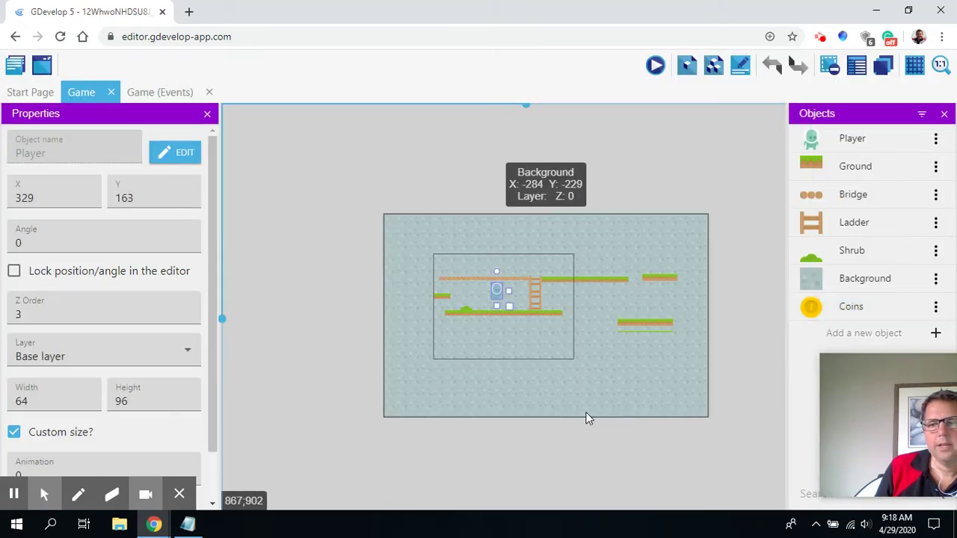
Place two coins in the scene, one below the bridge at about (79, 162) and one above the upper ground at about (687, 54).
{"action": "left_click_drag", "start_coordinate": [807, 306], "coordinate": [455, 292]}
{"action": "left_click", "coordinate": [454, 282]}
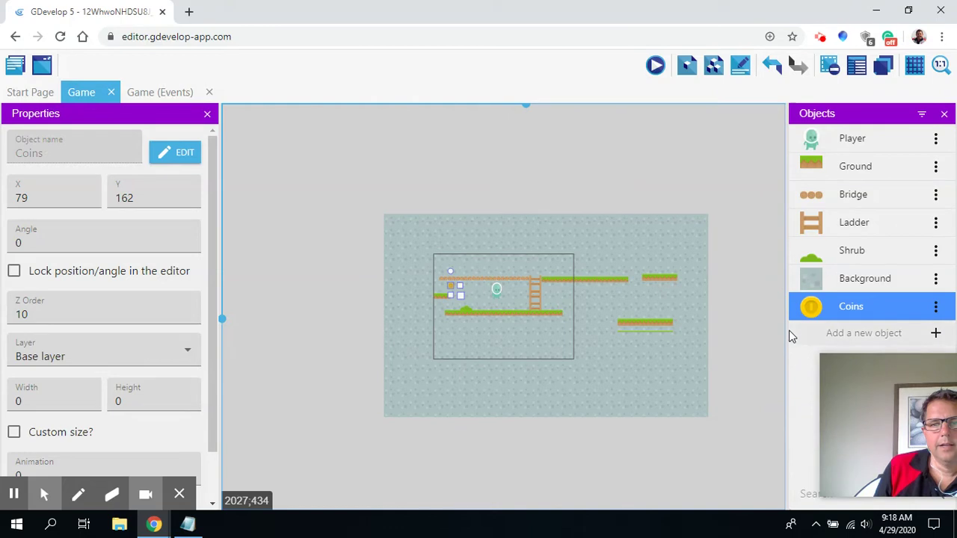
{"action": "left_click_drag", "start_coordinate": [811, 306], "coordinate": [559, 272]}
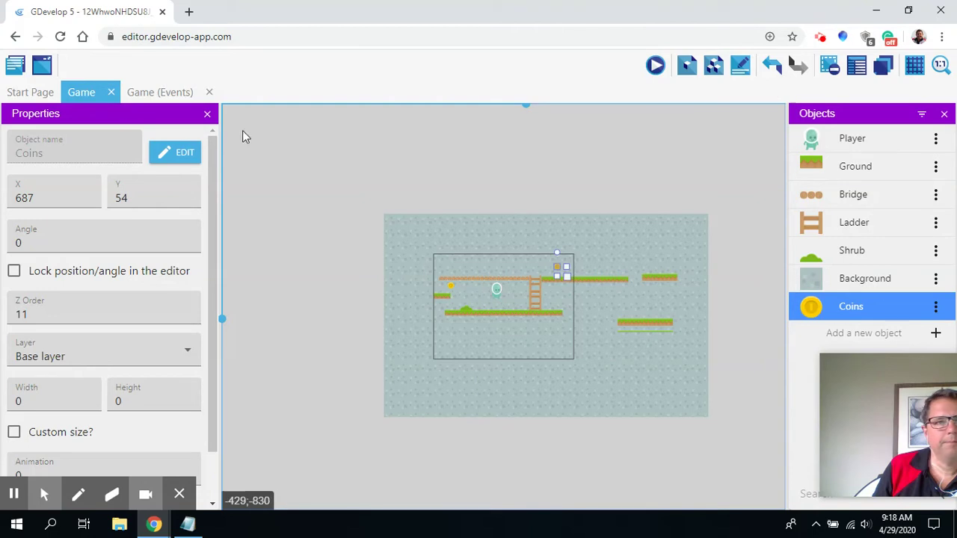
In the game's events, nest the center-camera event under the Camera group and collapse the Movement and Camera groups.
{"action": "left_click", "coordinate": [159, 93]}
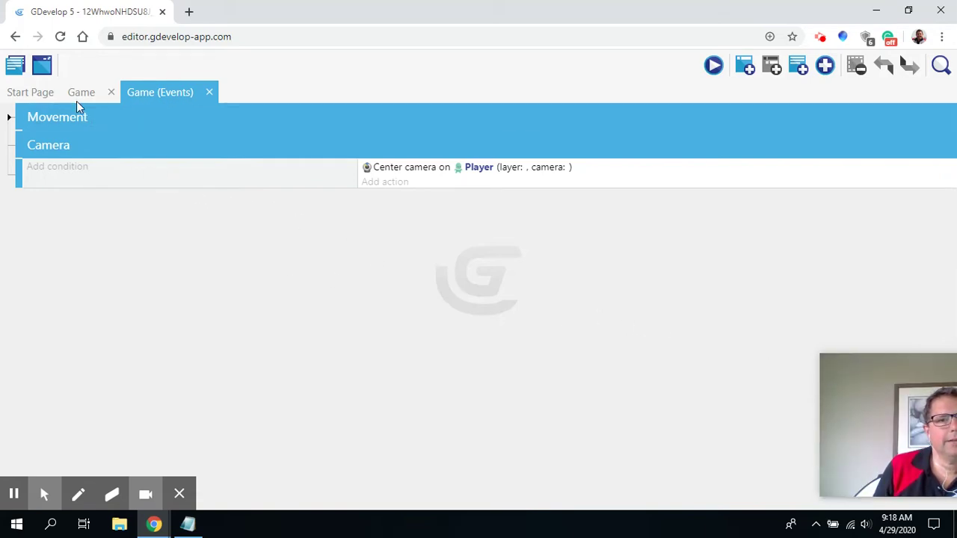
{"action": "left_click", "coordinate": [8, 120]}
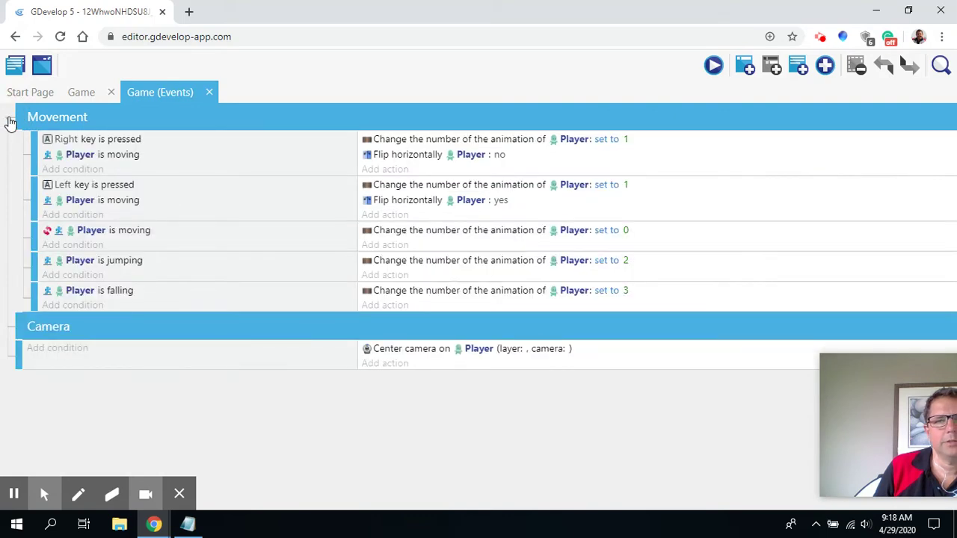
{"action": "left_click", "coordinate": [9, 120]}
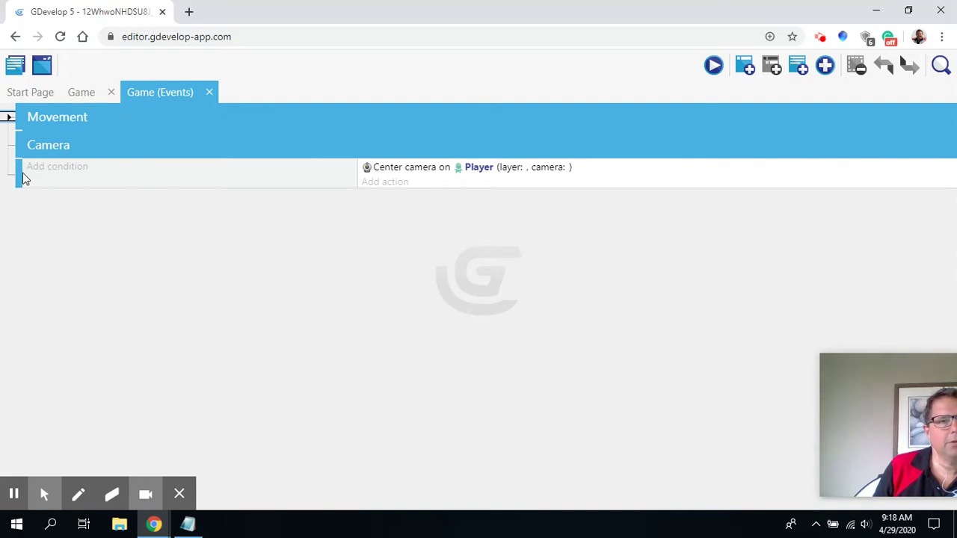
{"action": "left_click_drag", "start_coordinate": [23, 178], "coordinate": [40, 175]}
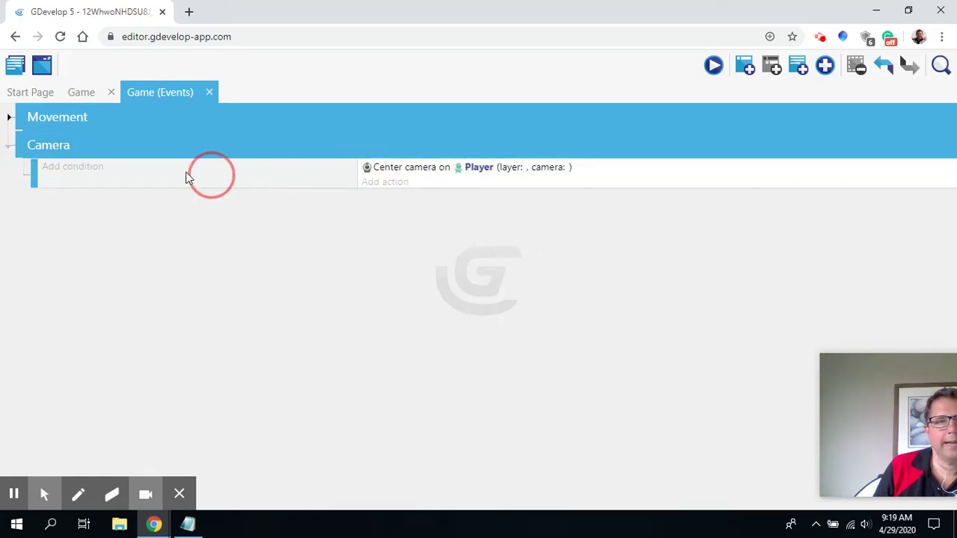
{"action": "left_click", "coordinate": [8, 152]}
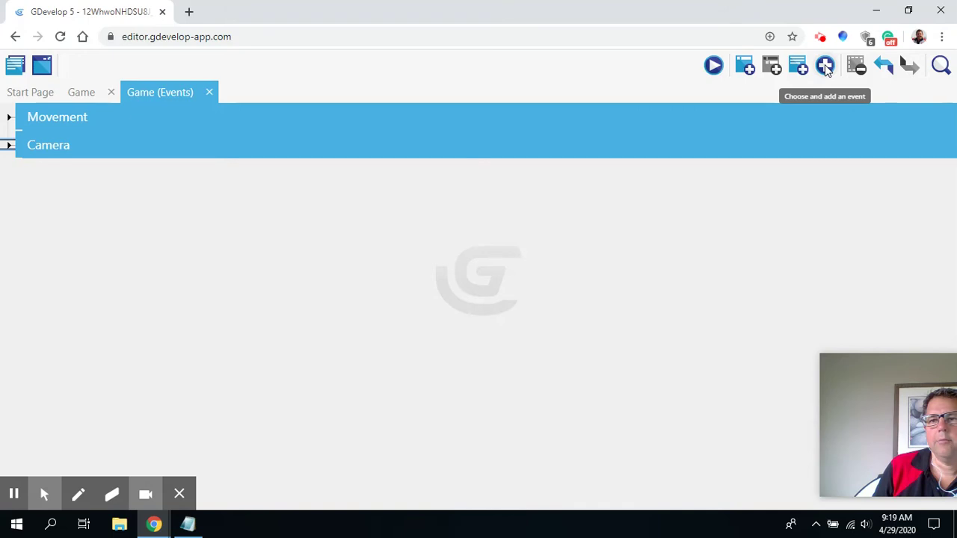
Add an empty event and a group named Score, and nest the empty event under that group.
{"action": "left_click", "coordinate": [747, 67]}
{"action": "left_click", "coordinate": [827, 67]}
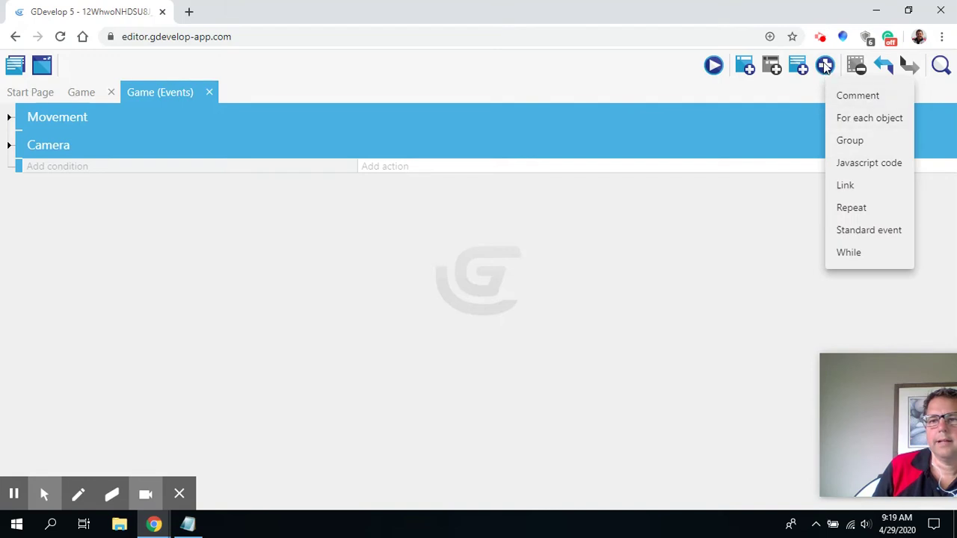
{"action": "left_click", "coordinate": [850, 142]}
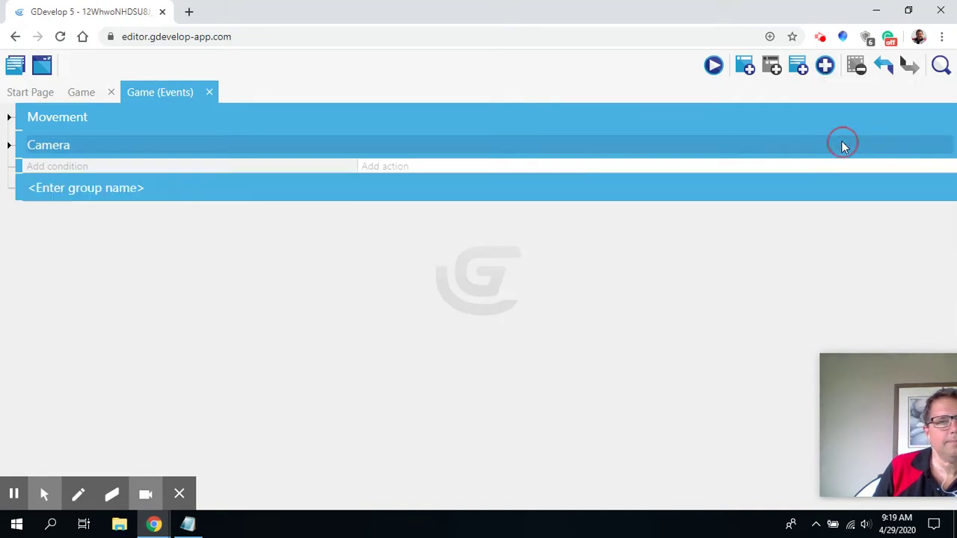
{"action": "left_click", "coordinate": [109, 188]}
{"action": "type", "text": "Sc"}
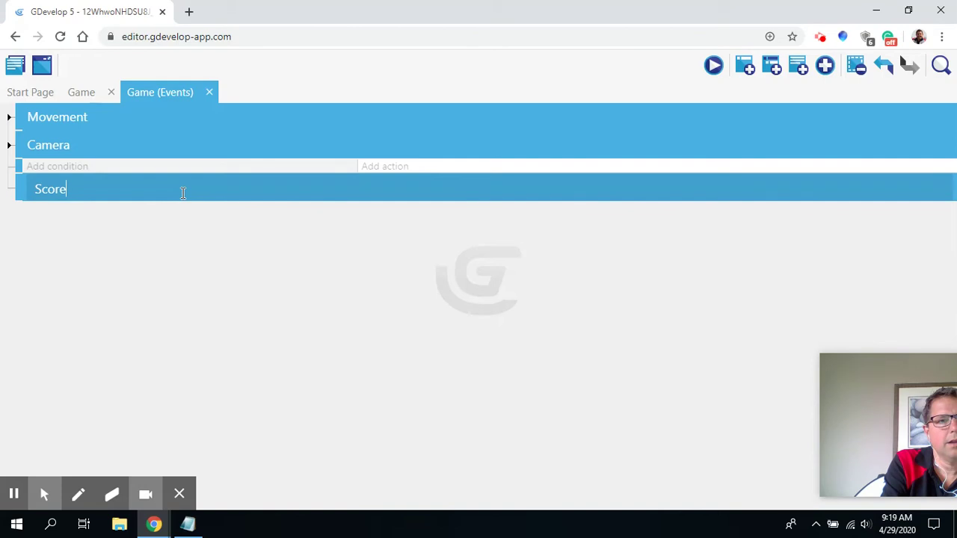
{"action": "type", "text": "ore"}
{"action": "key", "text": "Return"}
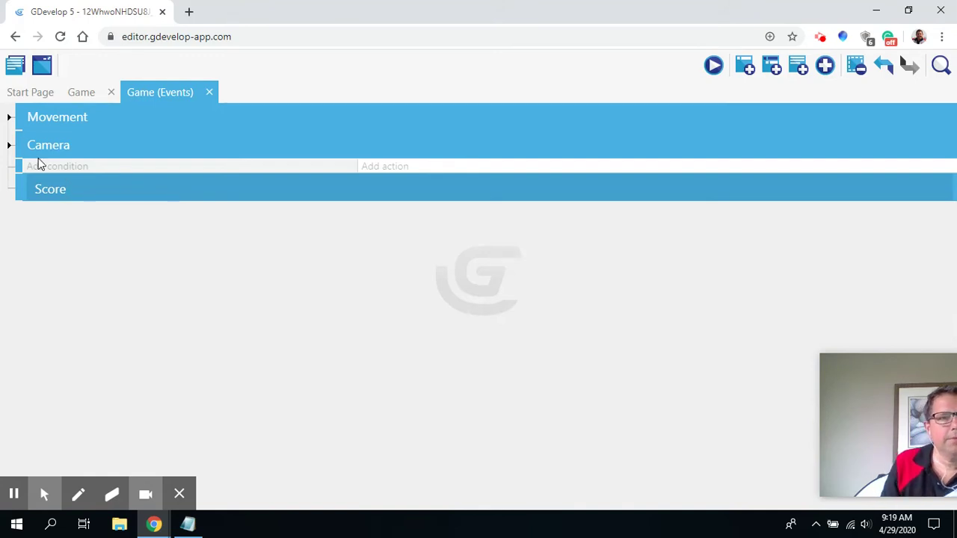
{"action": "mouse_move", "coordinate": [21, 175]}
{"action": "left_mouse_down"}
{"action": "mouse_move", "coordinate": [22, 205]}
{"action": "mouse_move", "coordinate": [25, 190]}
{"action": "left_mouse_up"}
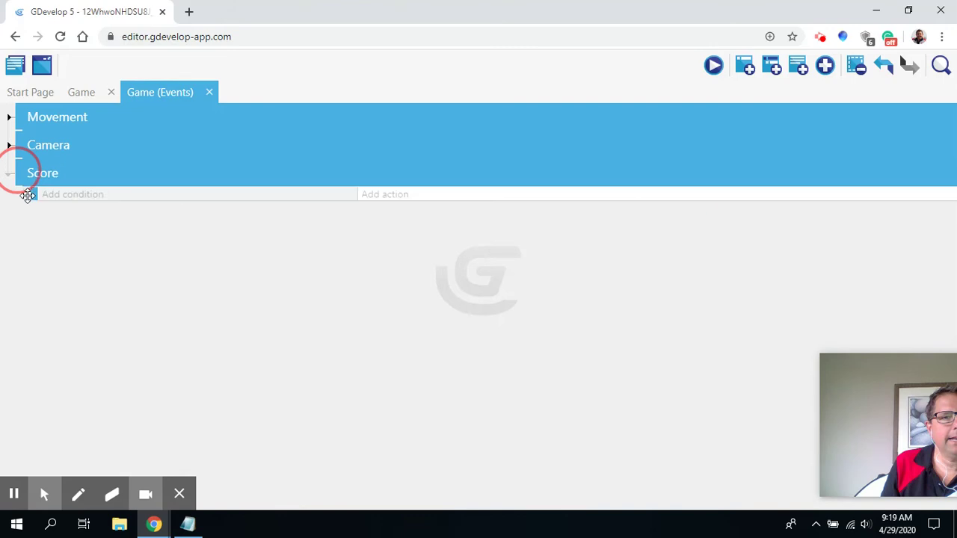
Add a Collision condition between Player and Coins to the event in the Score group.
{"action": "left_click", "coordinate": [66, 194]}
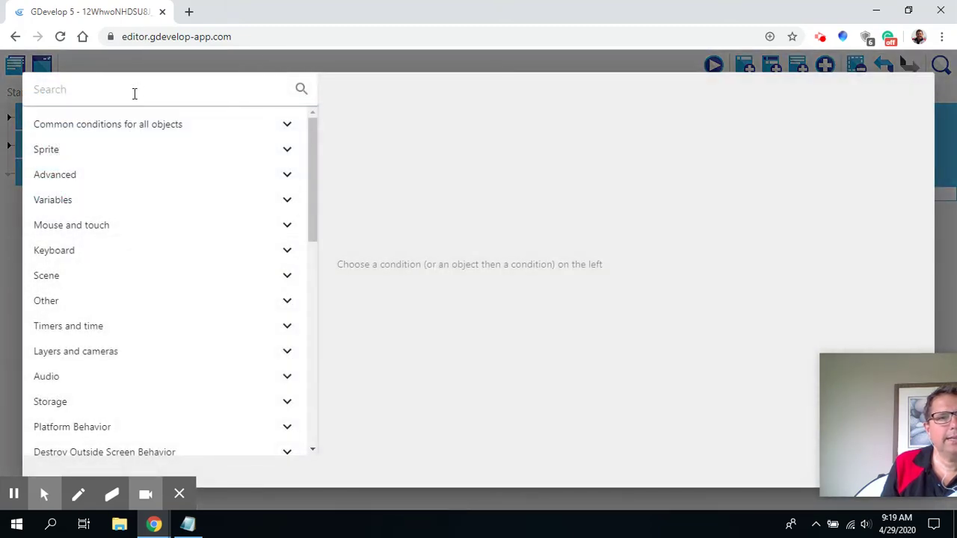
{"action": "type", "text": "co"}
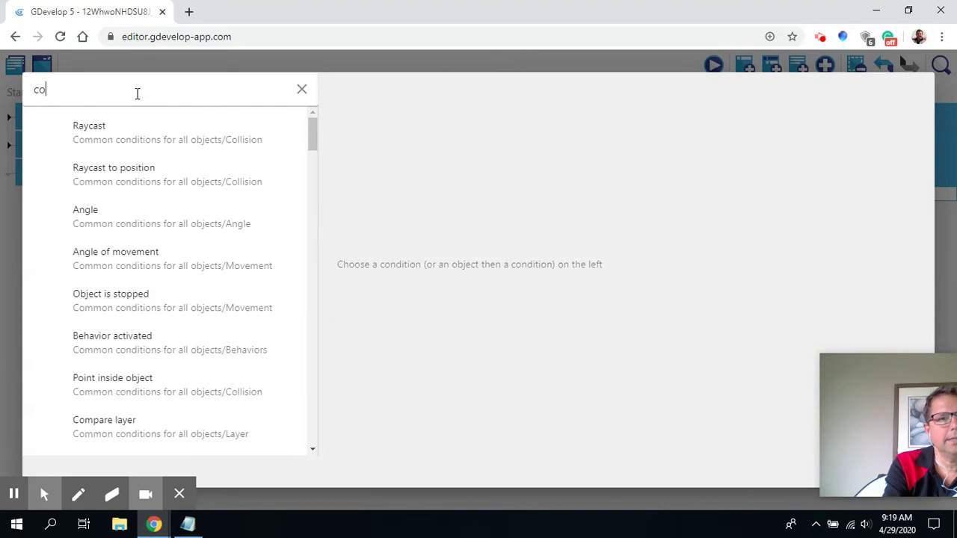
{"action": "type", "text": "ll"}
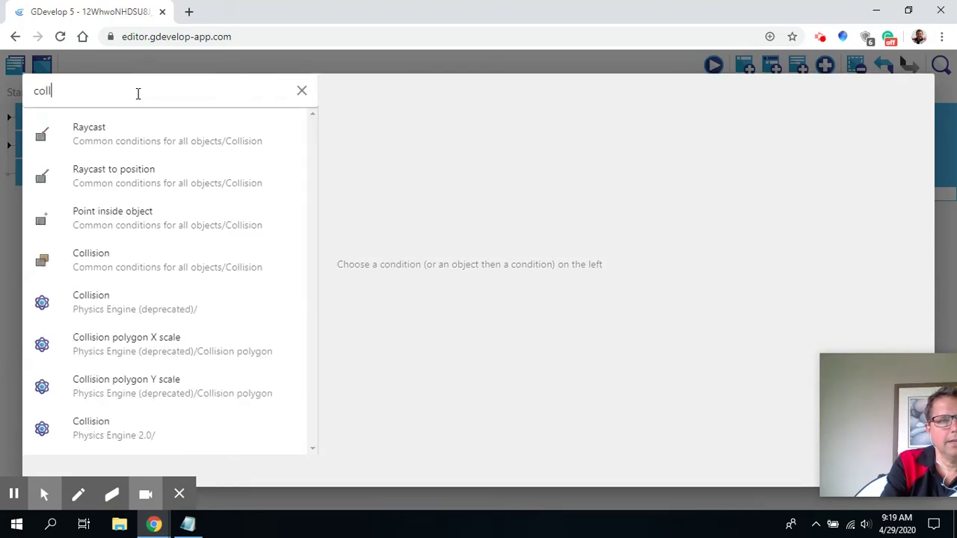
{"action": "left_click", "coordinate": [125, 269]}
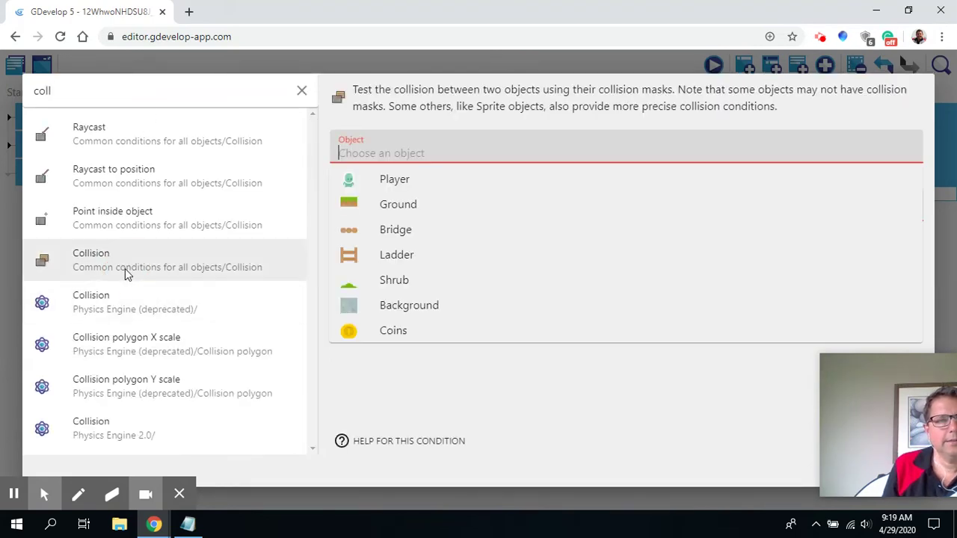
{"action": "left_click", "coordinate": [396, 181]}
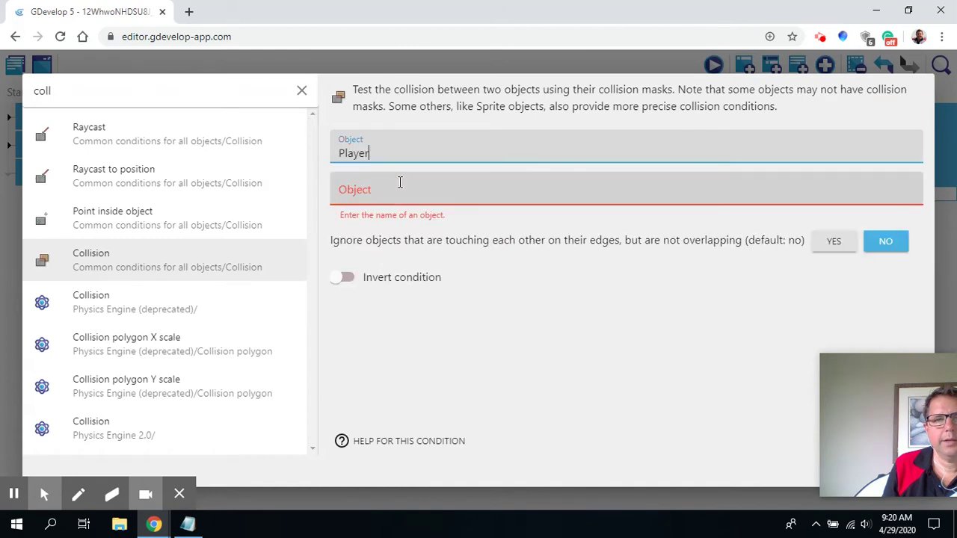
{"action": "left_click", "coordinate": [400, 183]}
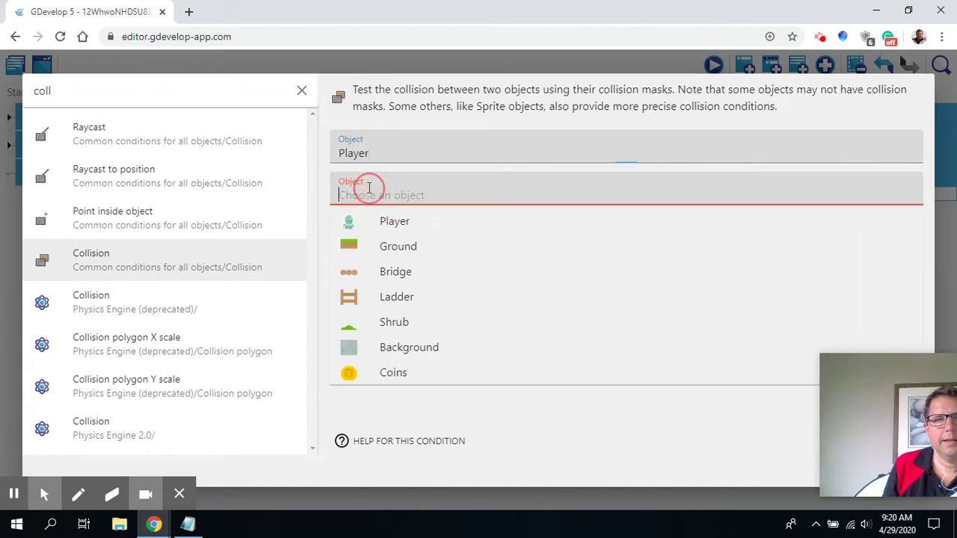
{"action": "left_click", "coordinate": [390, 374]}
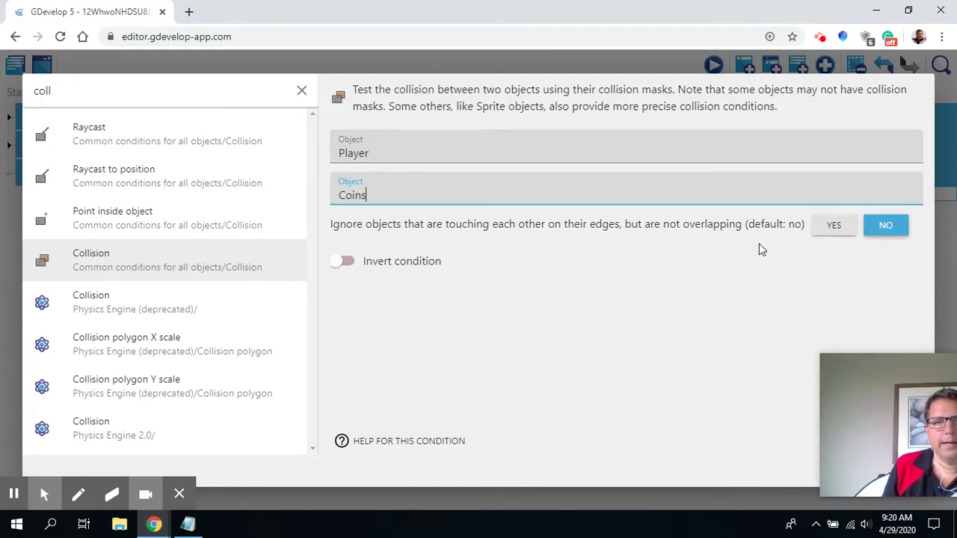
{"action": "mouse_move", "coordinate": [897, 390]}
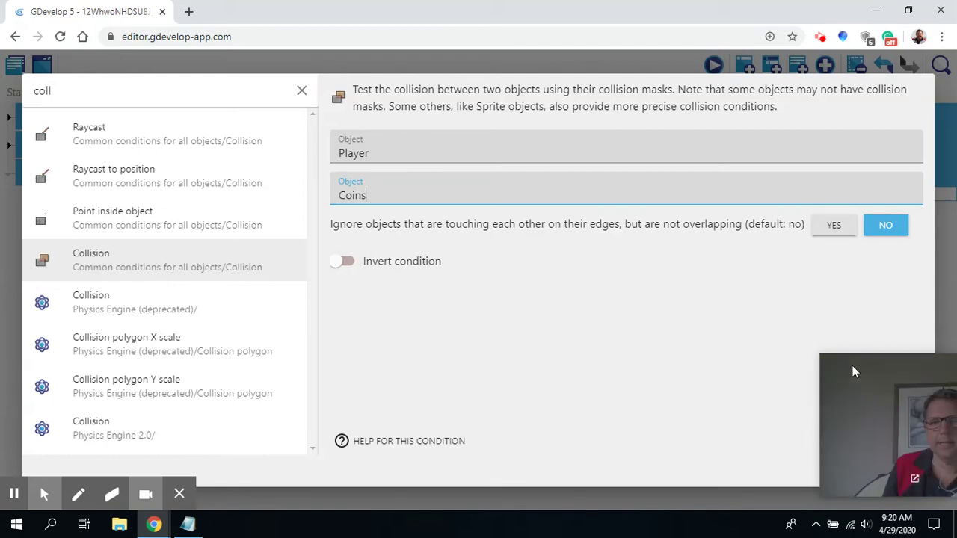
{"action": "left_click_drag", "start_coordinate": [846, 367], "coordinate": [639, 375]}
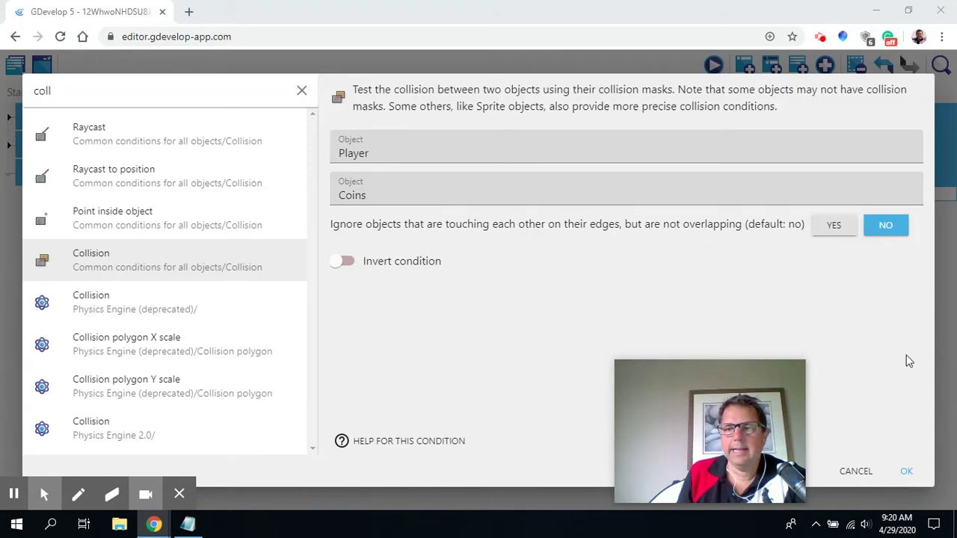
{"action": "left_click", "coordinate": [905, 470]}
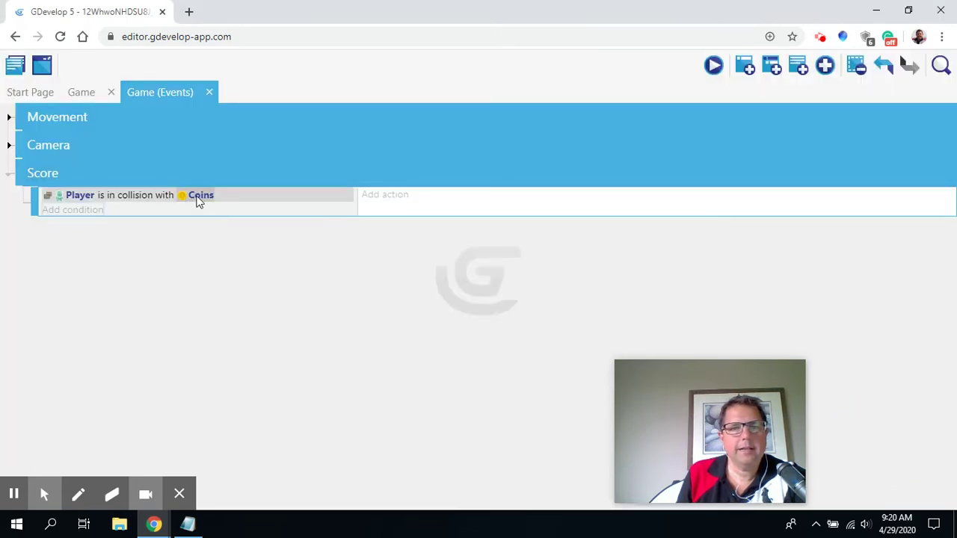
Add a Delete an object action for Coins to the collision event.
{"action": "left_click", "coordinate": [383, 182]}
{"action": "left_click", "coordinate": [383, 196]}
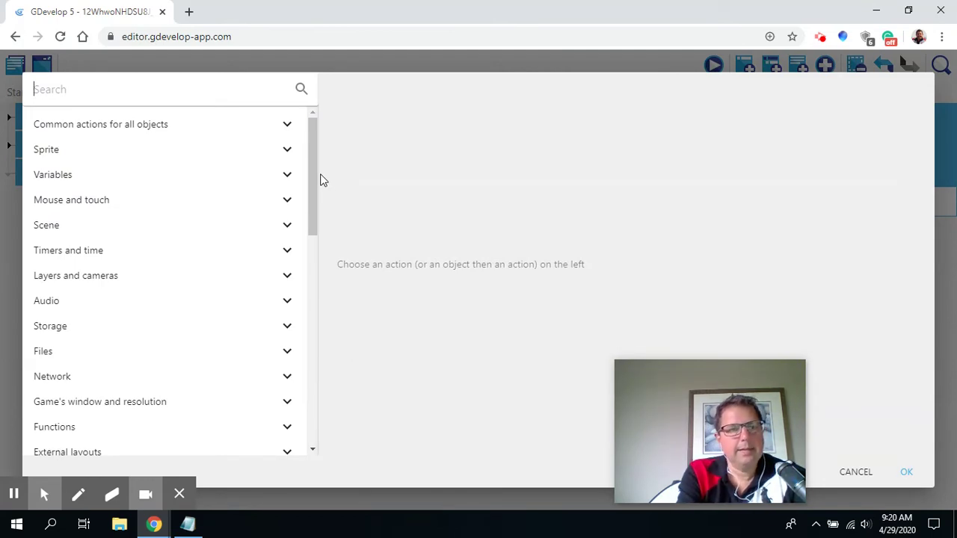
{"action": "type", "text": "de"}
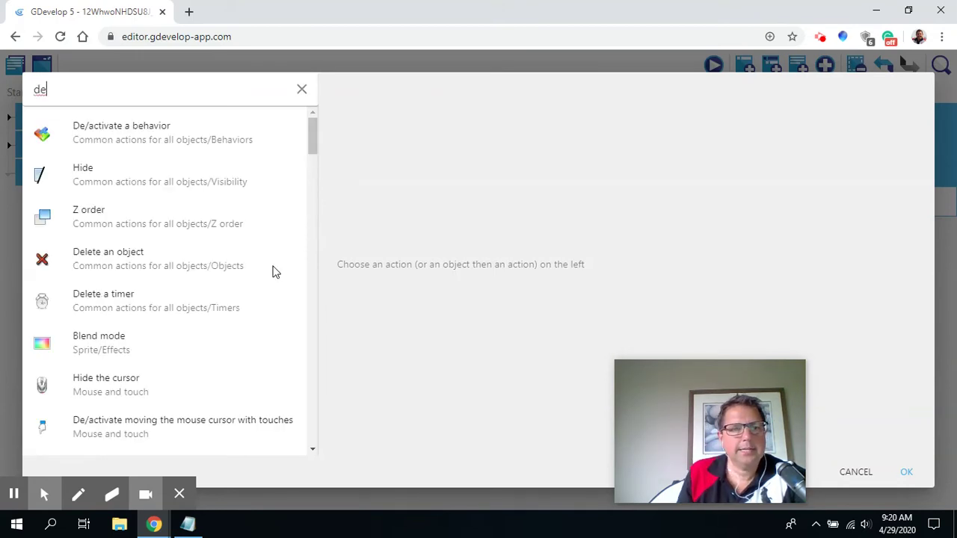
{"action": "left_click", "coordinate": [141, 267]}
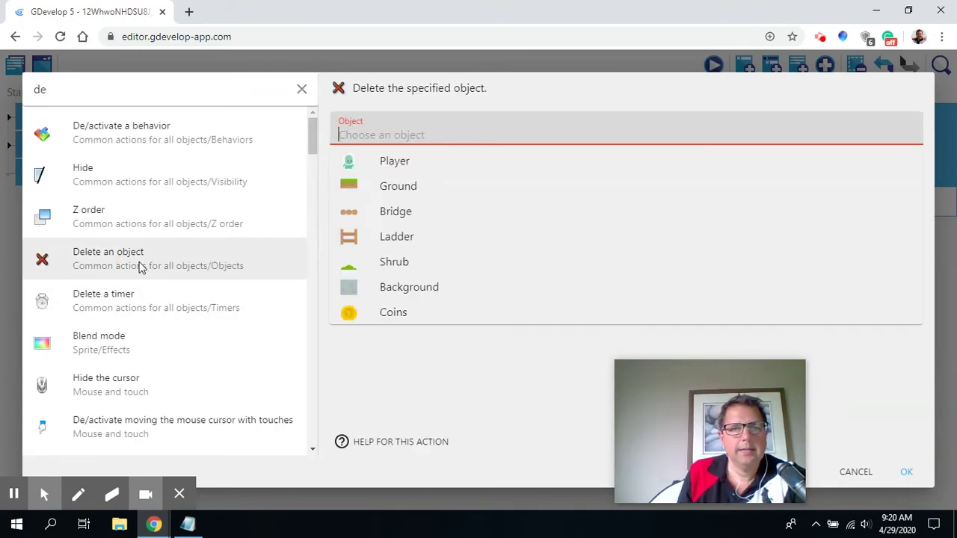
{"action": "left_click", "coordinate": [372, 313]}
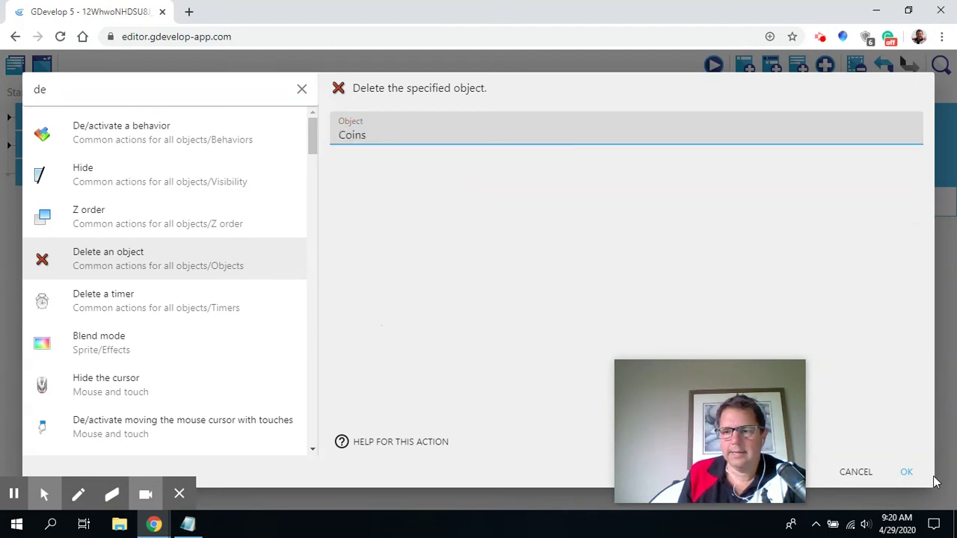
{"action": "left_click", "coordinate": [907, 473]}
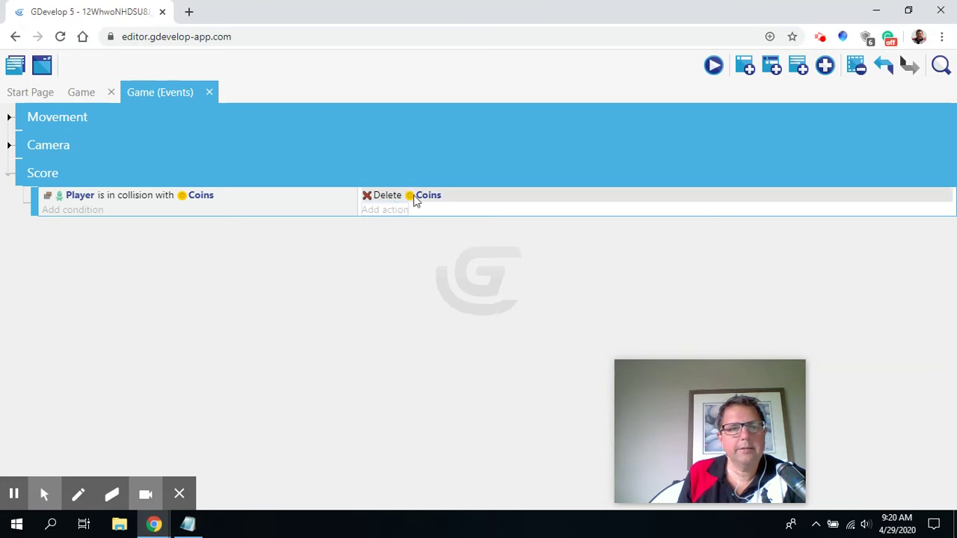
Add a new Text object to the Game scene and name it Score.
{"action": "left_click", "coordinate": [82, 92]}
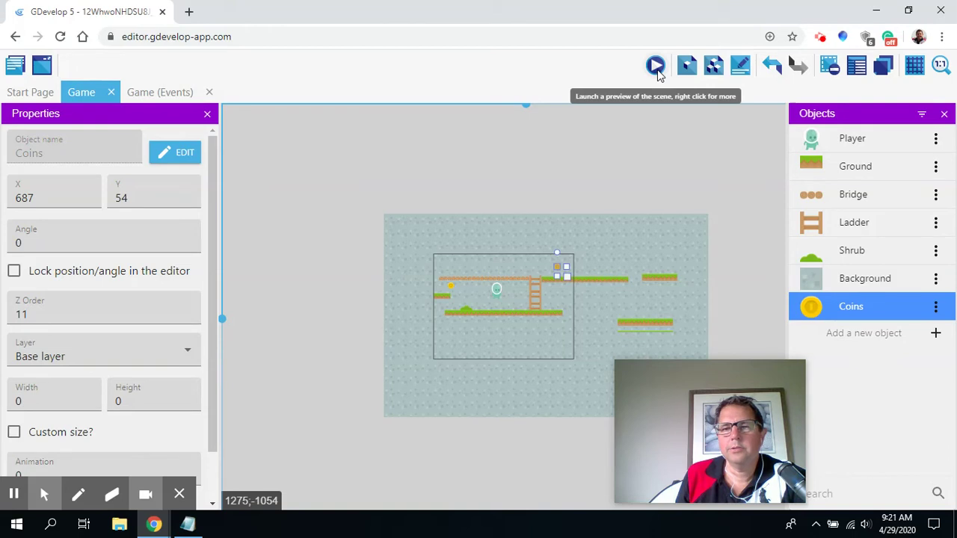
{"action": "left_click", "coordinate": [936, 335]}
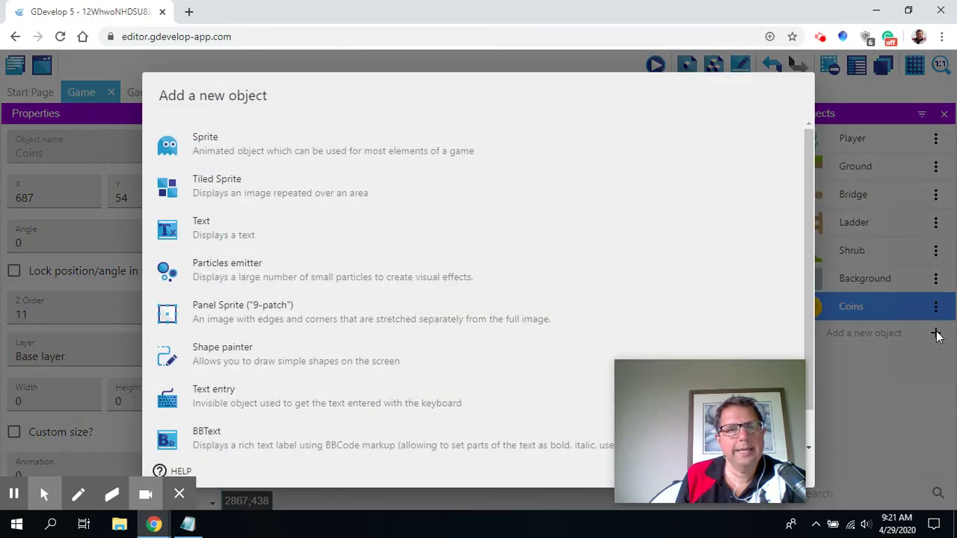
{"action": "left_click", "coordinate": [214, 229]}
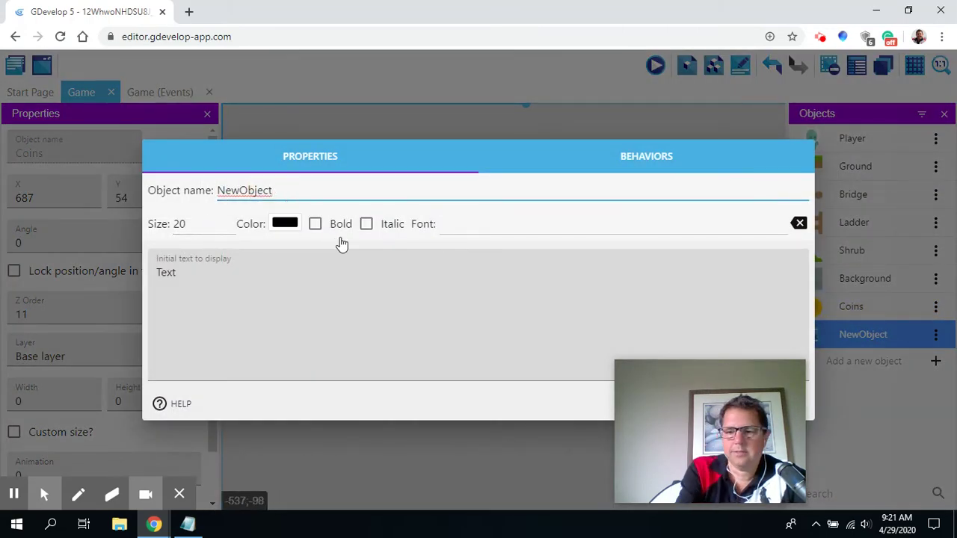
{"action": "key", "text": "BackSpace"}
{"action": "key", "text": "BackSpace"}
{"action": "key", "text": "BackSpace"}
{"action": "key", "text": "BackSpace"}
{"action": "key", "text": "BackSpace"}
{"action": "key", "text": "BackSpace"}
{"action": "key", "text": "BackSpace"}
{"action": "key", "text": "BackSpace"}
{"action": "key", "text": "BackSpace"}
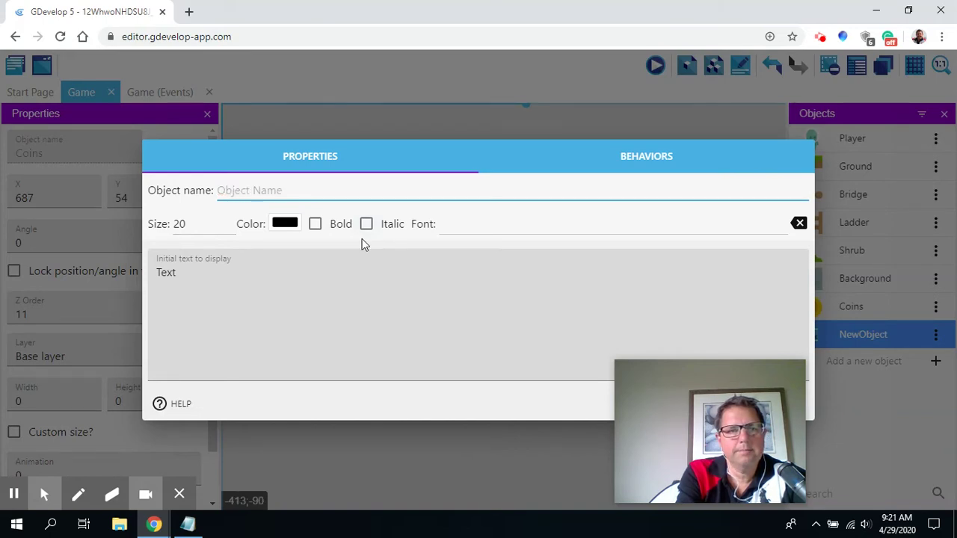
{"action": "type", "text": "Score"}
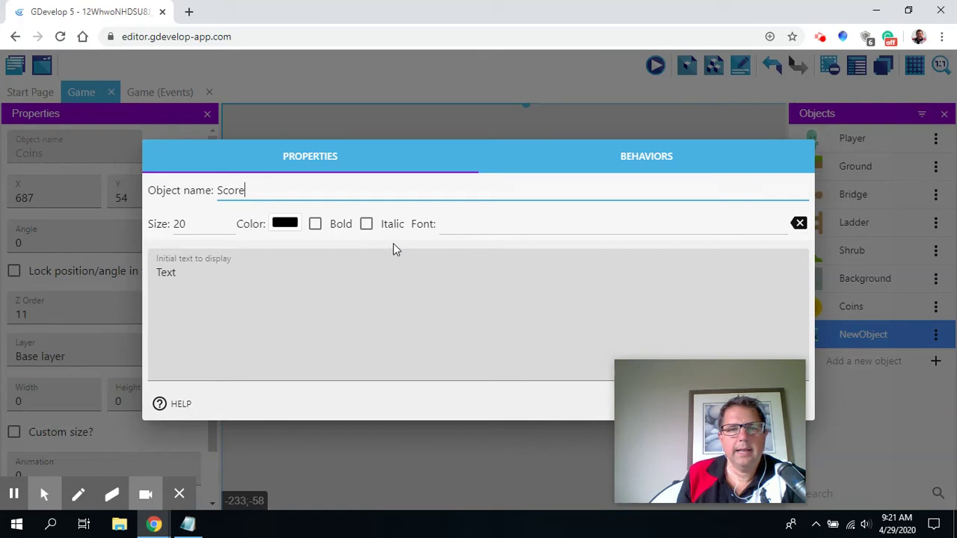
Set the Score text size to 50 and place an instance in the scene at about X 95, Y 38.
{"action": "left_click", "coordinate": [186, 224]}
{"action": "double_click", "coordinate": [186, 224]}
{"action": "type", "text": "50"}
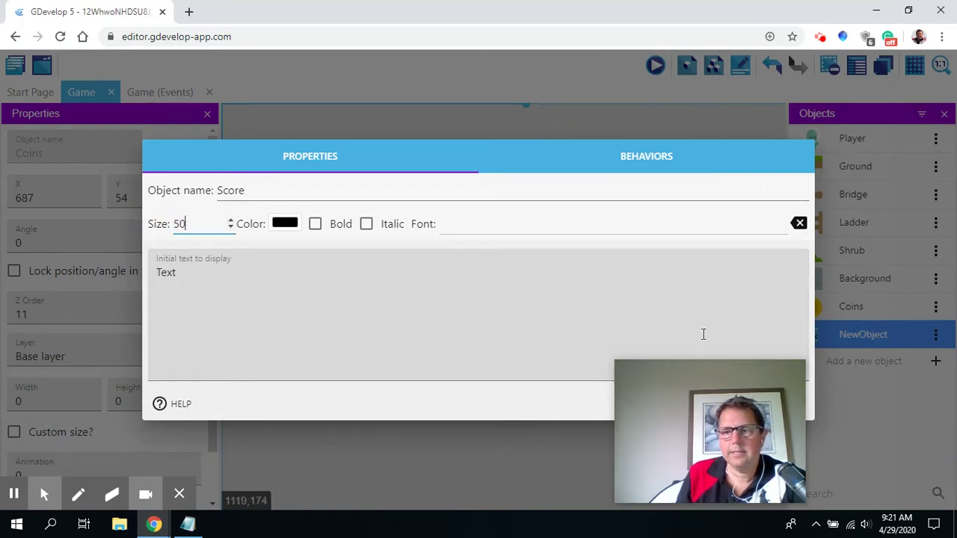
{"action": "left_click_drag", "start_coordinate": [672, 376], "coordinate": [619, 396]}
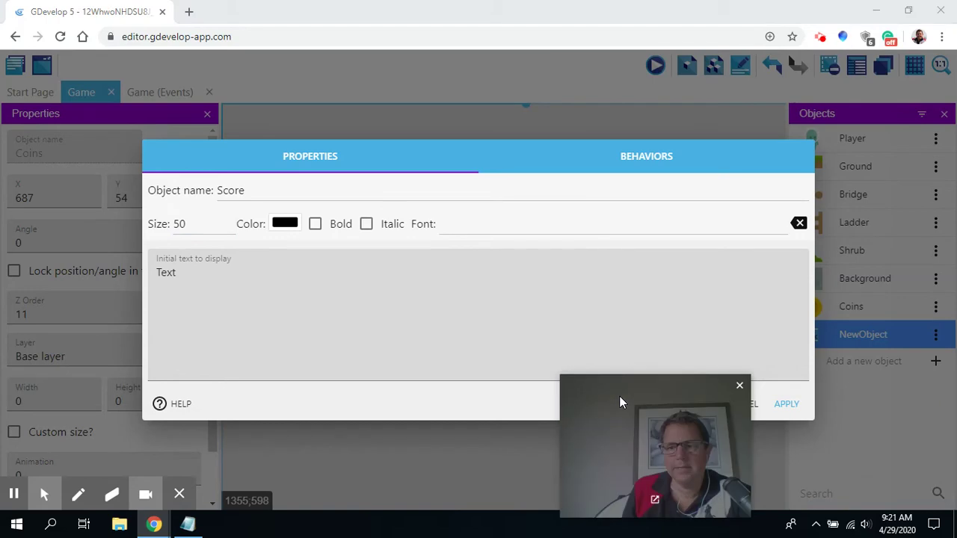
{"action": "left_click", "coordinate": [784, 406]}
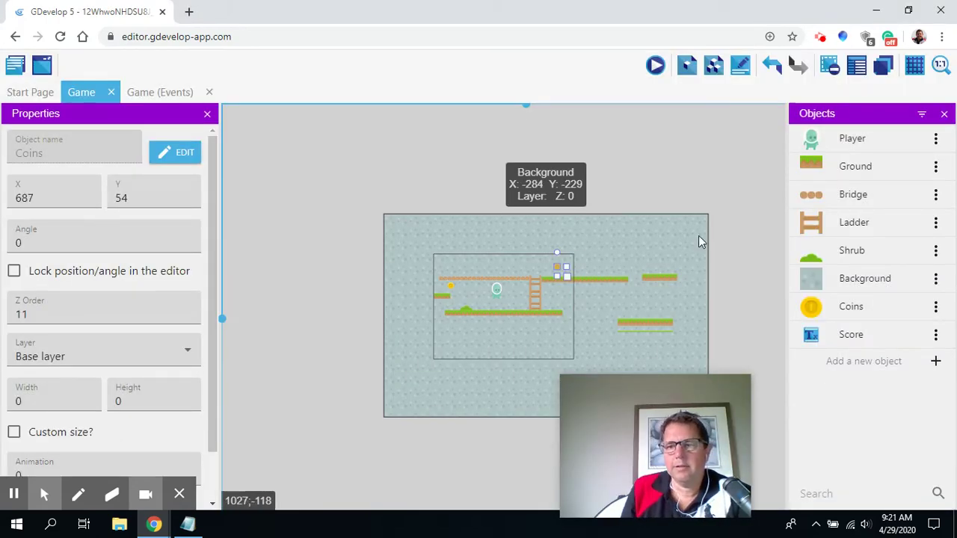
{"action": "left_click_drag", "start_coordinate": [815, 340], "coordinate": [453, 267]}
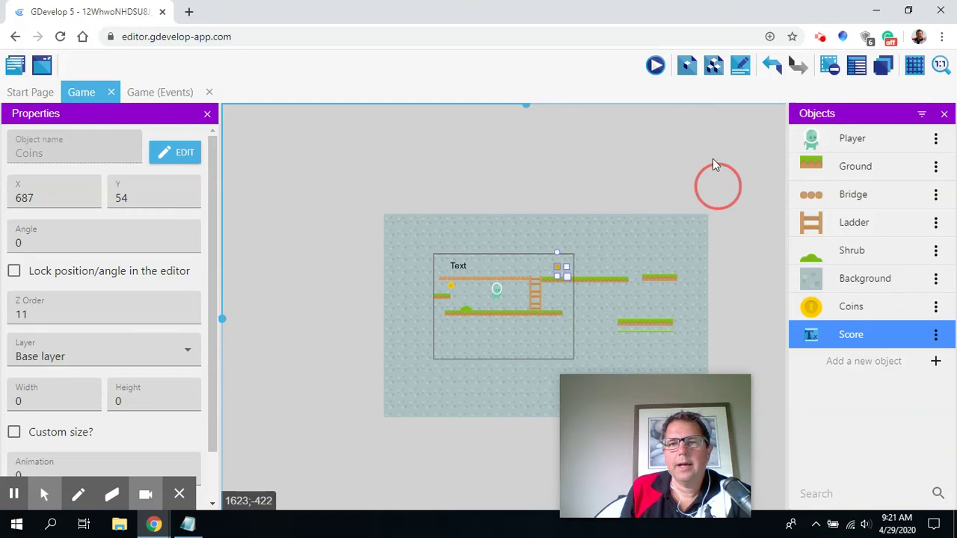
Preview the game, climb the ladder with the player and walk across the coin to check the score text, then close the preview.
{"action": "left_click", "coordinate": [655, 67]}
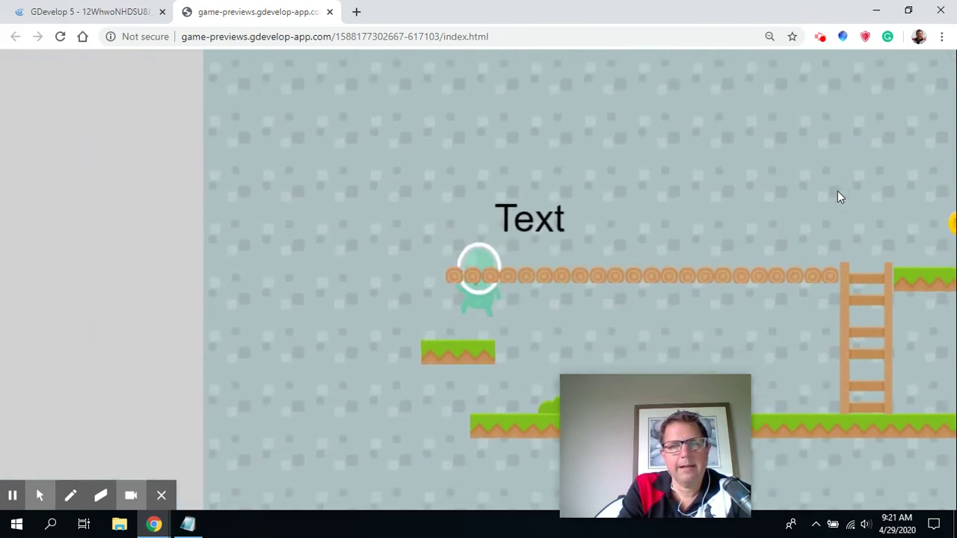
{"action": "key", "text": "Right"}
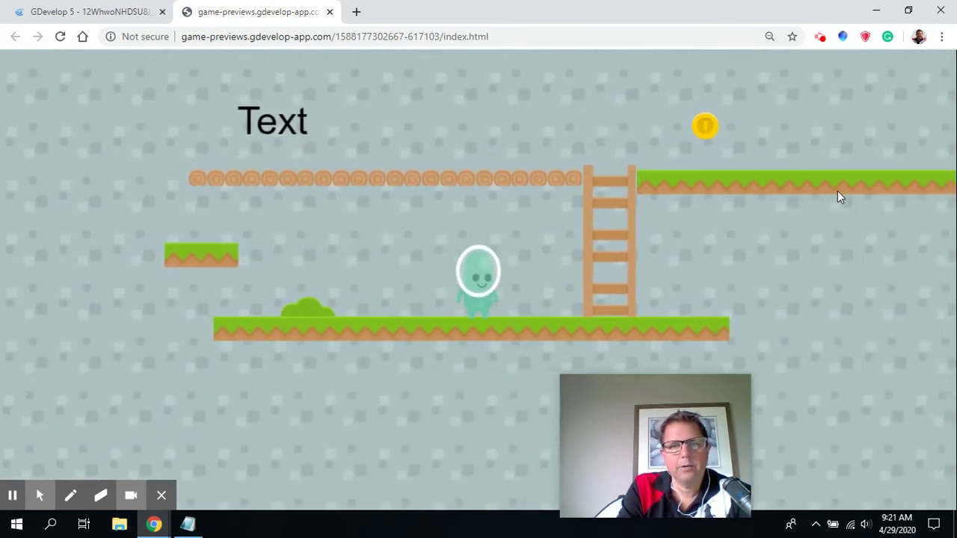
{"action": "key", "text": "Right"}
{"action": "key", "text": "Up"}
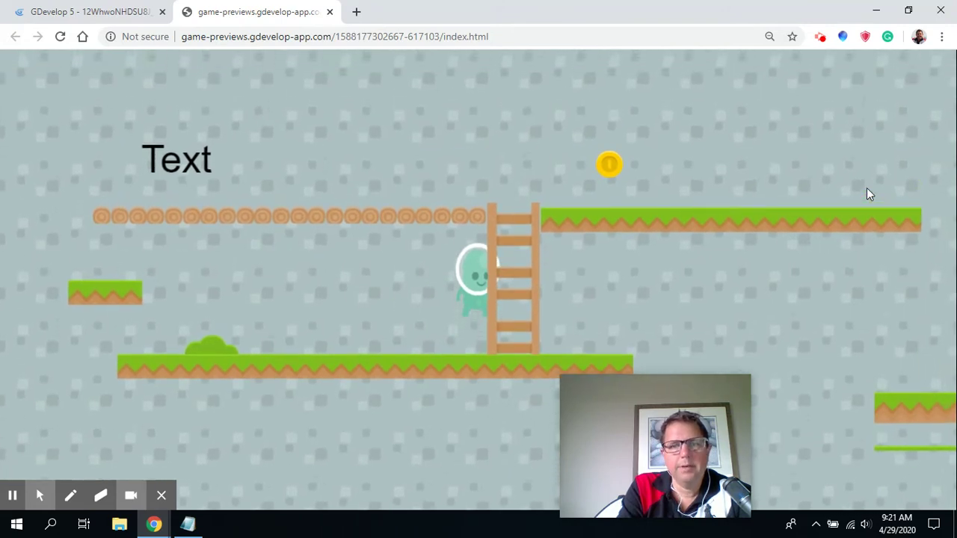
{"action": "key", "text": "Up"}
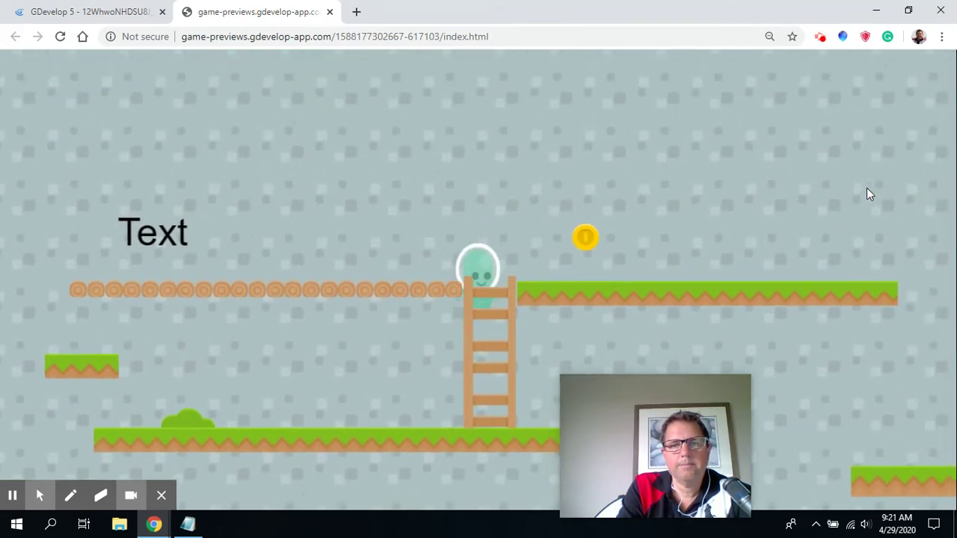
{"action": "key", "text": "Right"}
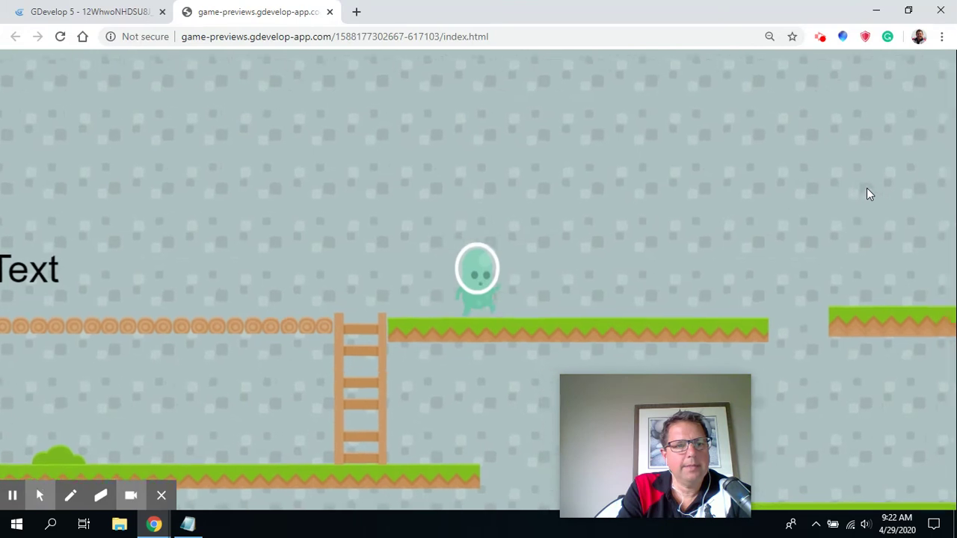
{"action": "key", "text": "Right"}
{"action": "key", "text": "Left"}
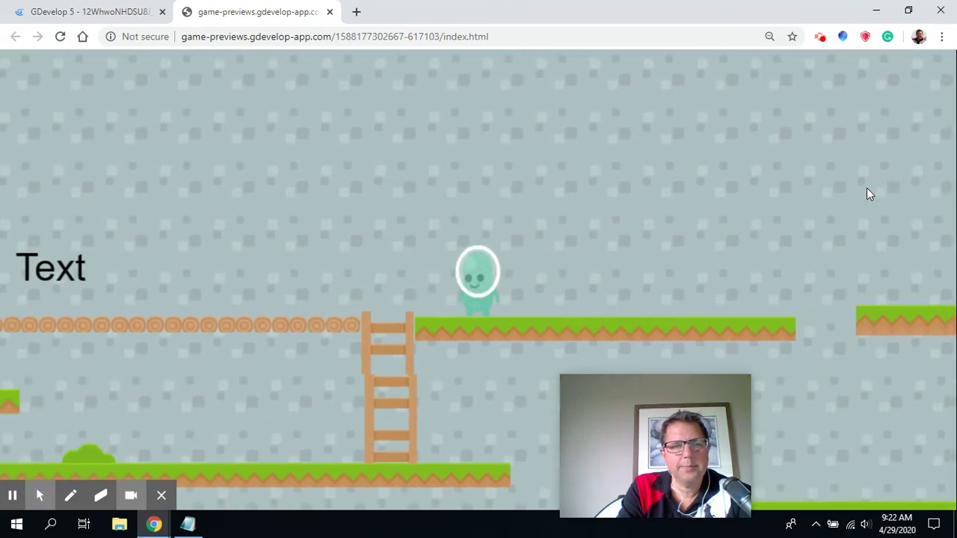
{"action": "key", "text": "Left"}
{"action": "key", "text": "Down"}
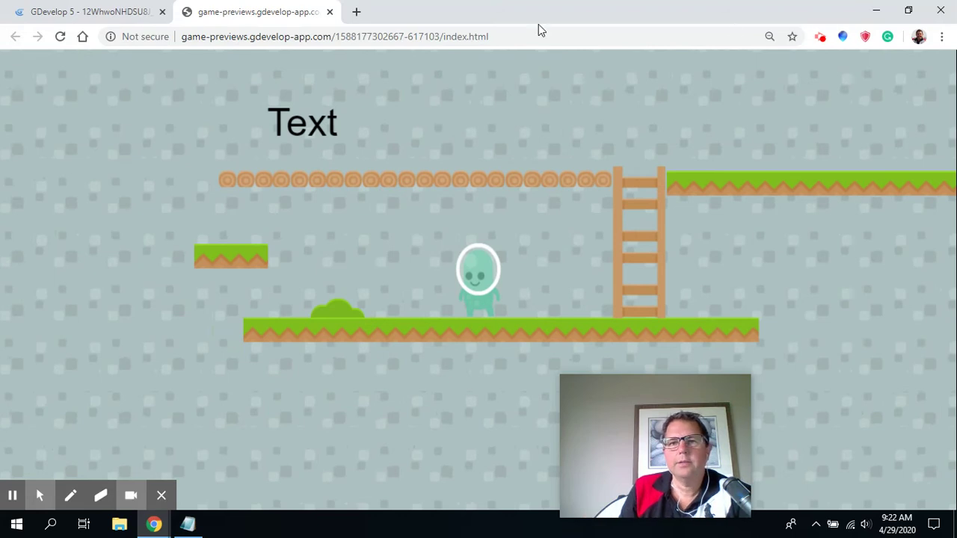
{"action": "left_click", "coordinate": [329, 12]}
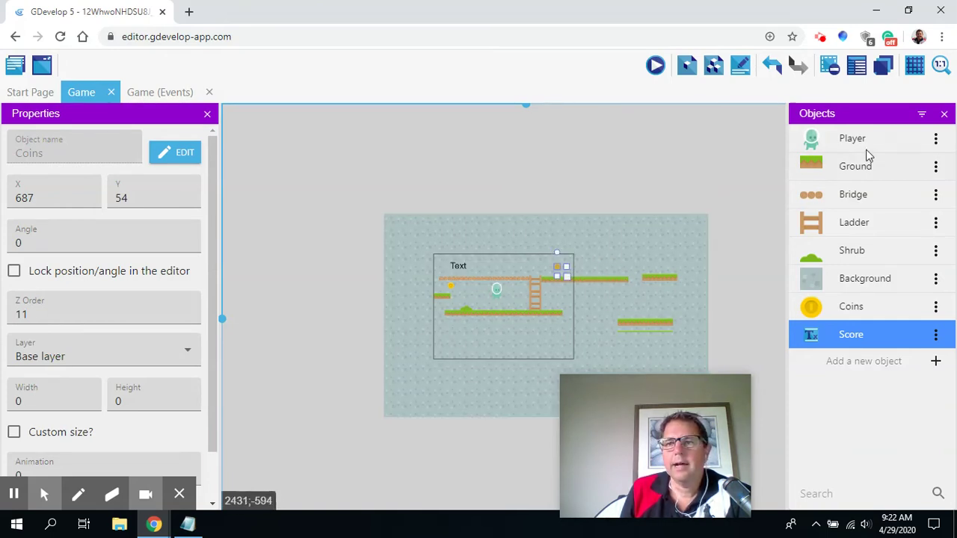
Open the layers editor for the Game scene.
{"action": "left_click", "coordinate": [884, 67]}
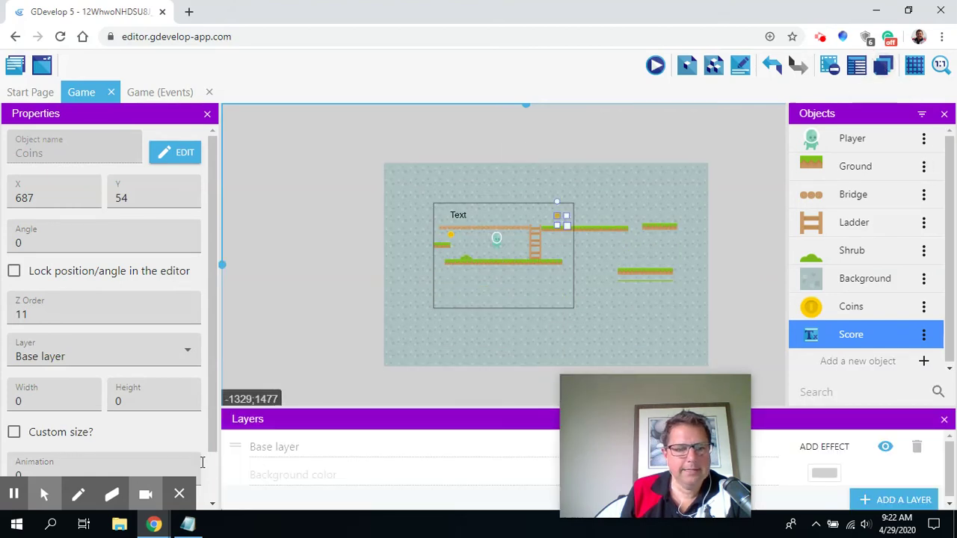
{"action": "left_click", "coordinate": [80, 499]}
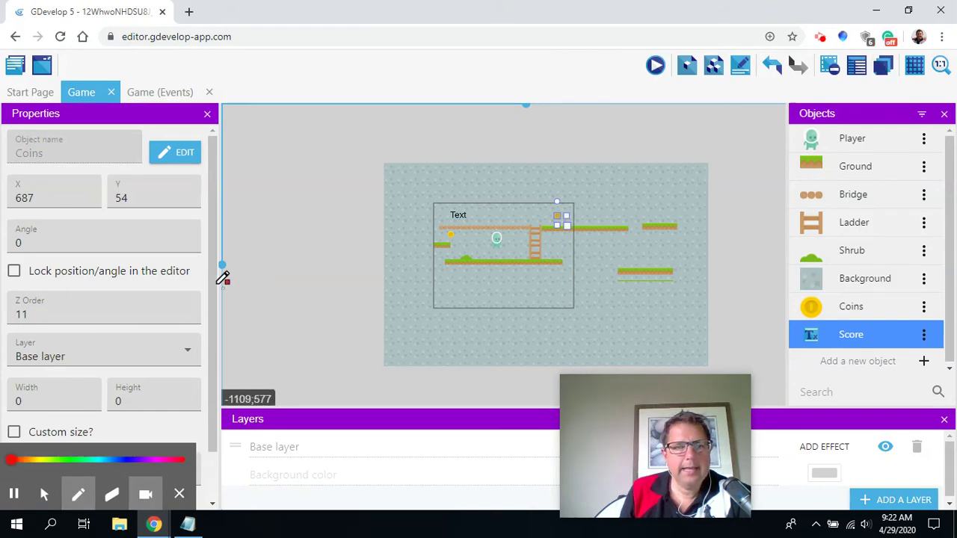
{"action": "left_click", "coordinate": [46, 497]}
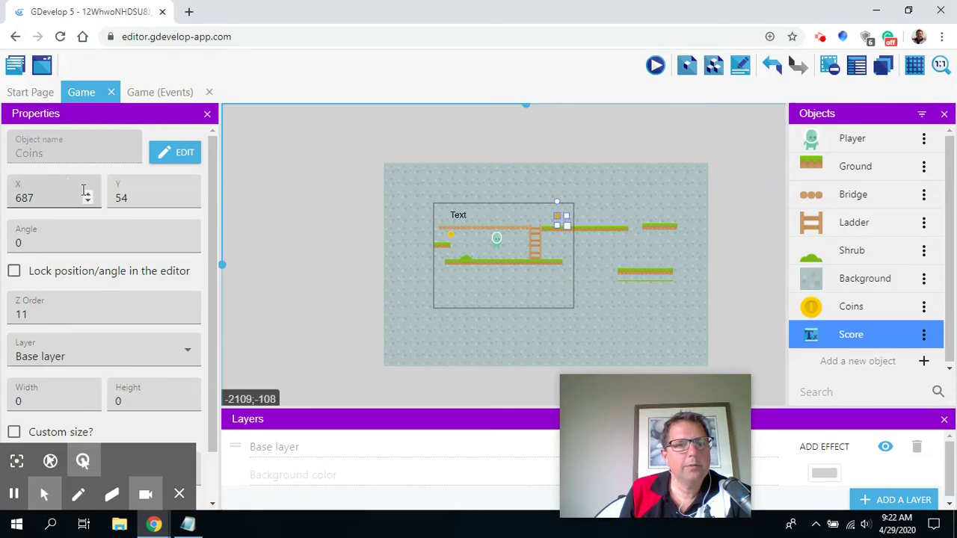
{"action": "mouse_move", "coordinate": [664, 421]}
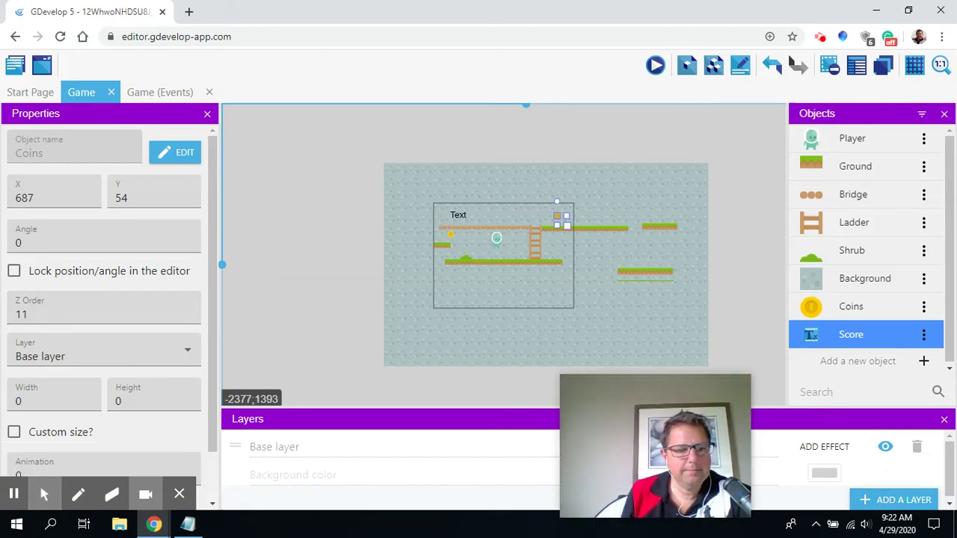
{"action": "mouse_move", "coordinate": [130, 468]}
{"action": "left_click", "coordinate": [78, 494]}
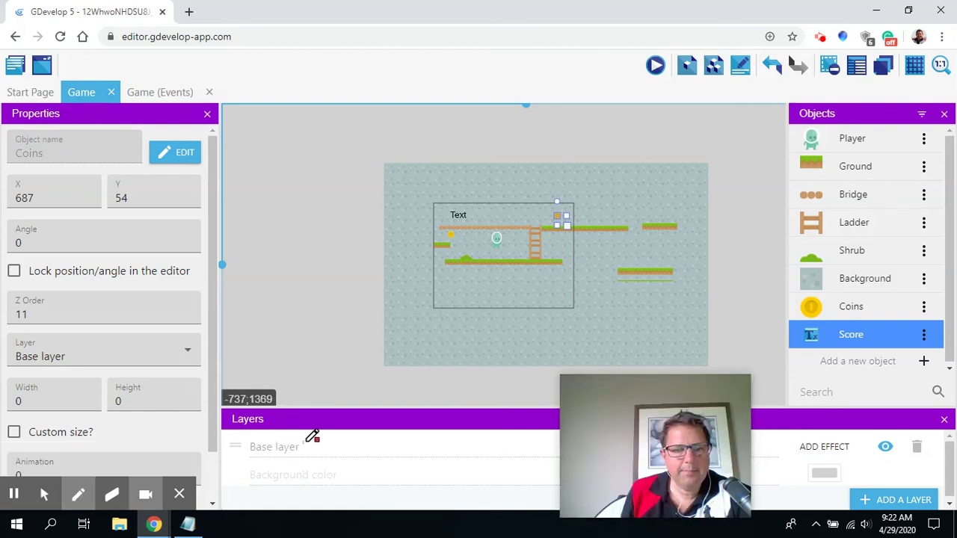
{"action": "mouse_move", "coordinate": [309, 447]}
{"action": "left_mouse_down"}
{"action": "mouse_move", "coordinate": [359, 446]}
{"action": "mouse_move", "coordinate": [311, 446]}
{"action": "mouse_move", "coordinate": [327, 450]}
{"action": "left_mouse_up"}
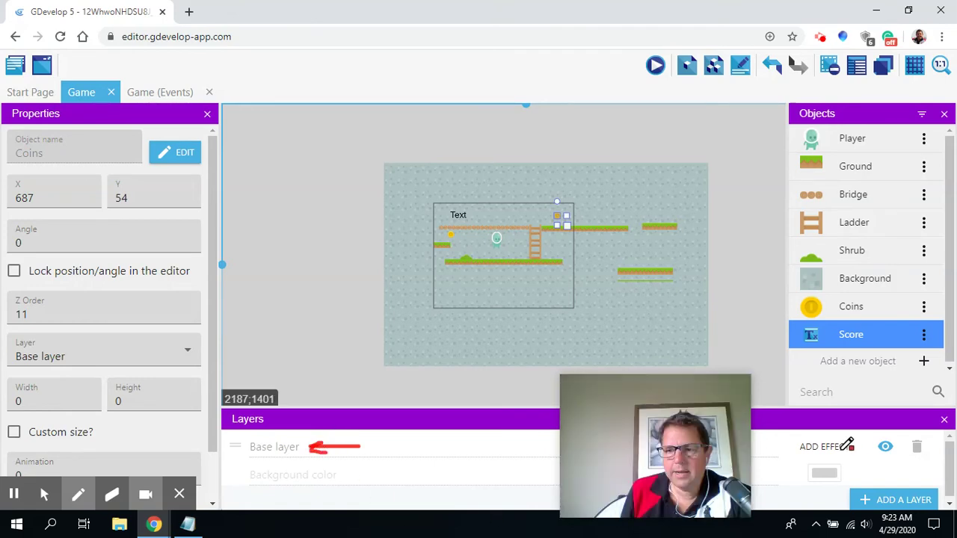
{"action": "mouse_move", "coordinate": [896, 483]}
{"action": "left_mouse_down"}
{"action": "mouse_move", "coordinate": [855, 505]}
{"action": "mouse_move", "coordinate": [917, 509]}
{"action": "mouse_move", "coordinate": [930, 490]}
{"action": "mouse_move", "coordinate": [890, 484]}
{"action": "left_mouse_up"}
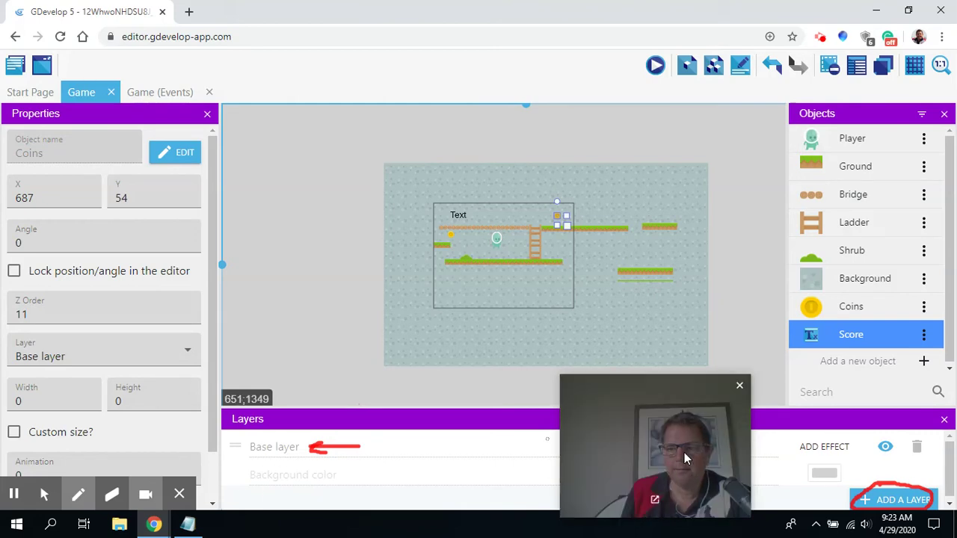
{"action": "left_click", "coordinate": [111, 495]}
{"action": "mouse_move", "coordinate": [340, 446]}
{"action": "left_mouse_down"}
{"action": "mouse_move", "coordinate": [316, 444]}
{"action": "mouse_move", "coordinate": [371, 439]}
{"action": "left_mouse_up"}
{"action": "mouse_move", "coordinate": [950, 499]}
{"action": "left_mouse_down"}
{"action": "mouse_move", "coordinate": [861, 501]}
{"action": "mouse_move", "coordinate": [923, 478]}
{"action": "mouse_move", "coordinate": [936, 495]}
{"action": "mouse_move", "coordinate": [863, 503]}
{"action": "left_mouse_up"}
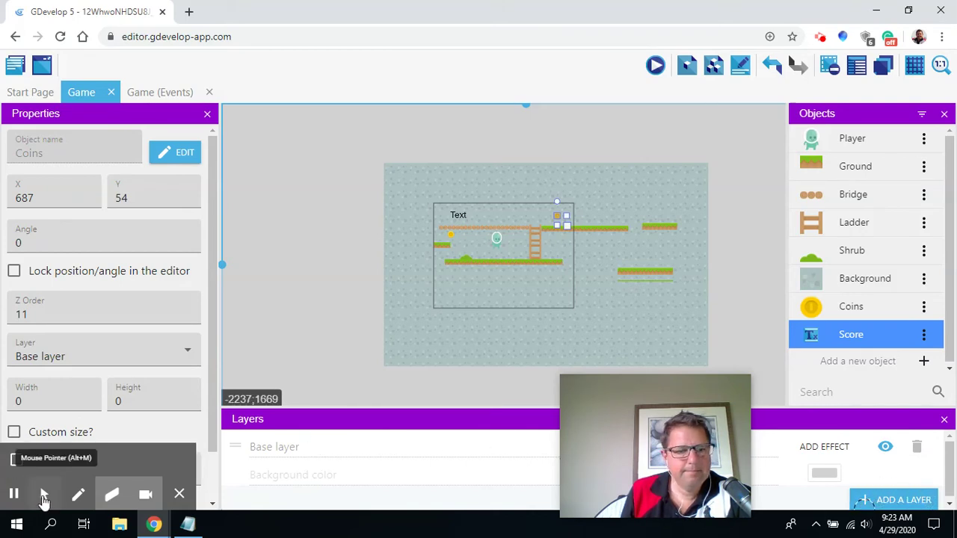
{"action": "left_click", "coordinate": [43, 493]}
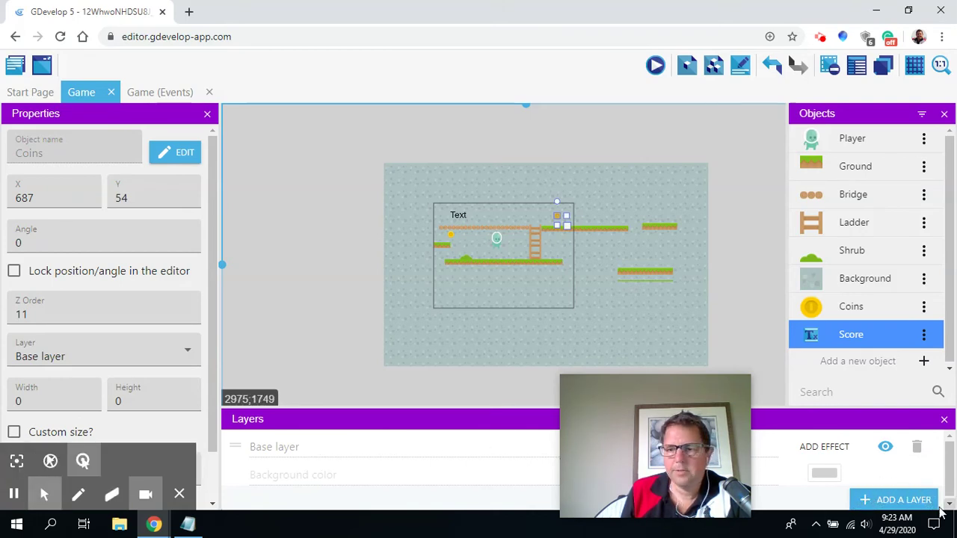
Add a new layer above the base layer and name it Display.
{"action": "left_click", "coordinate": [892, 501]}
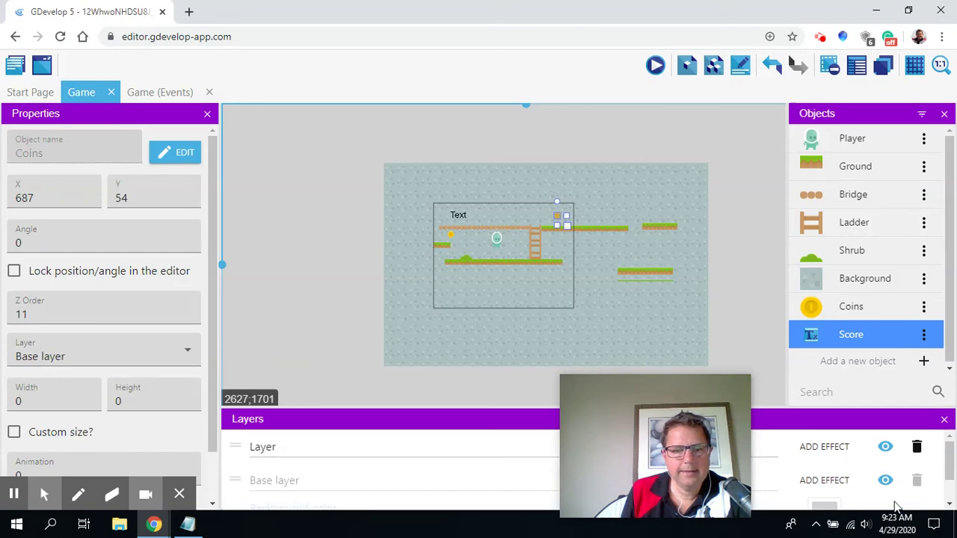
{"action": "left_click", "coordinate": [278, 446]}
{"action": "key", "text": "BackSpace"}
{"action": "key", "text": "BackSpace"}
{"action": "key", "text": "BackSpace"}
{"action": "key", "text": "BackSpace"}
{"action": "key", "text": "BackSpace"}
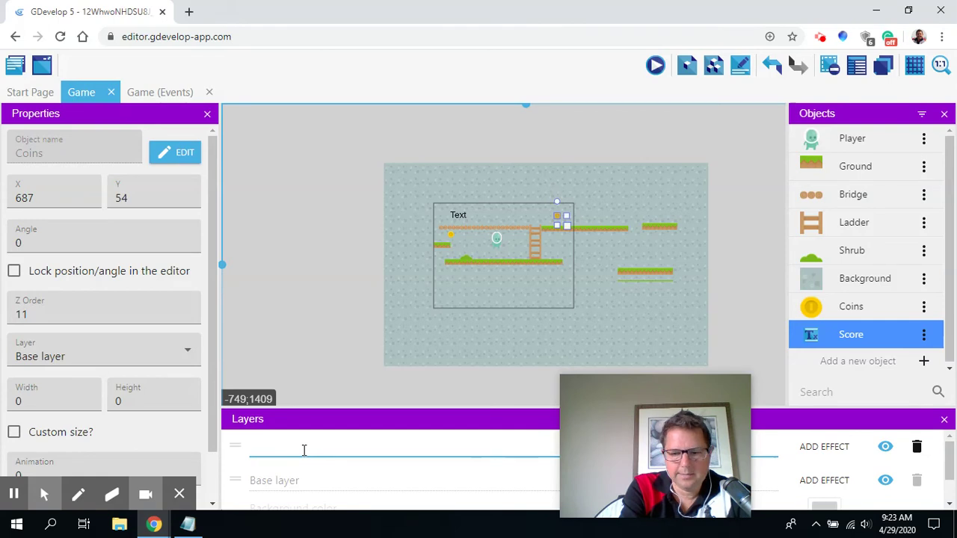
{"action": "type", "text": "Display"}
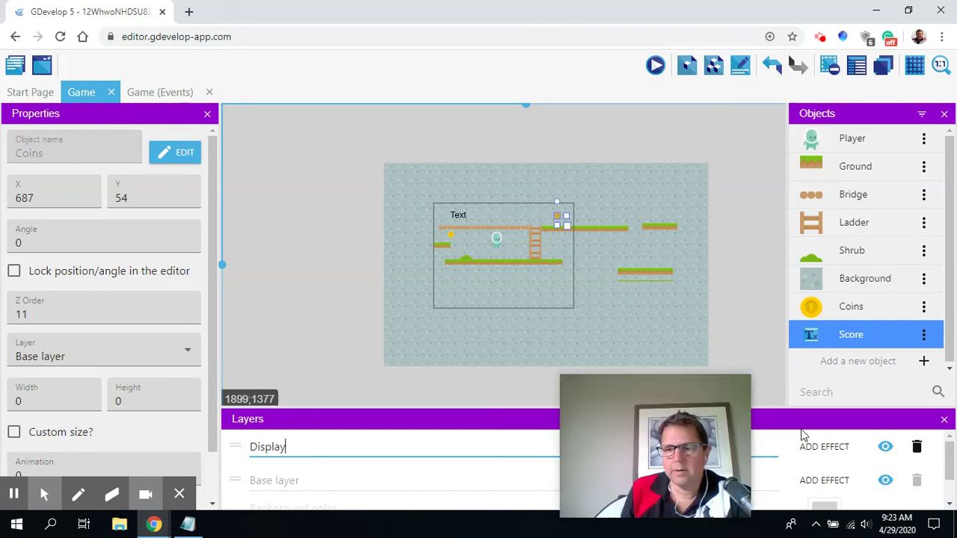
{"action": "left_click_drag", "start_coordinate": [633, 391], "coordinate": [495, 367]}
{"action": "mouse_move", "coordinate": [950, 460]}
{"action": "left_mouse_down"}
{"action": "mouse_move", "coordinate": [952, 502]}
{"action": "mouse_move", "coordinate": [945, 465]}
{"action": "left_mouse_up"}
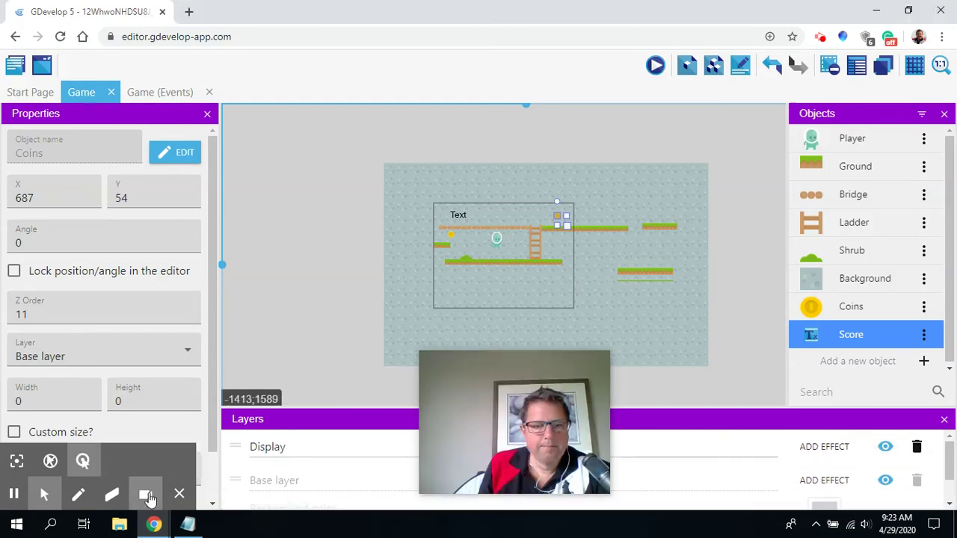
{"action": "left_click", "coordinate": [254, 446]}
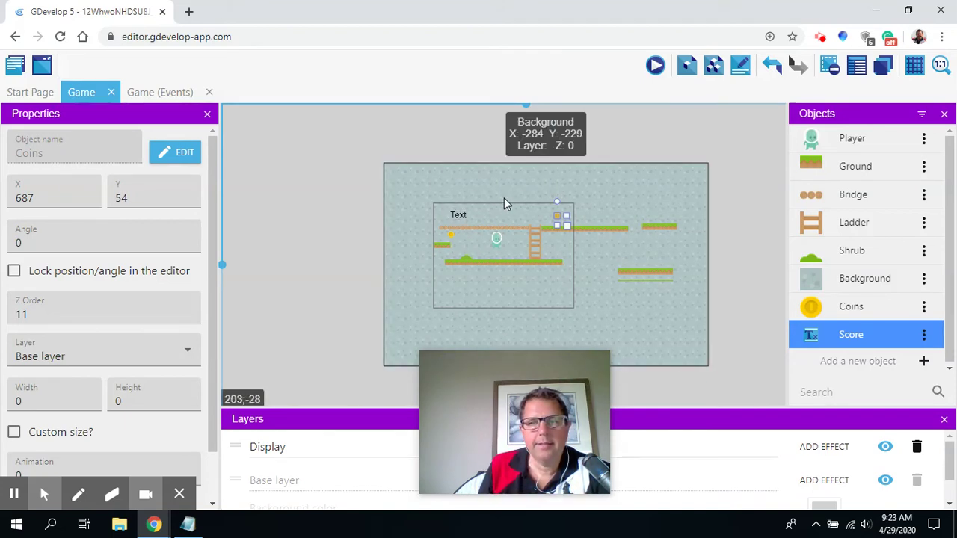
Delete the Score text instance from the scene and place a new one at about X 123, Y 73.
{"action": "left_click", "coordinate": [457, 215]}
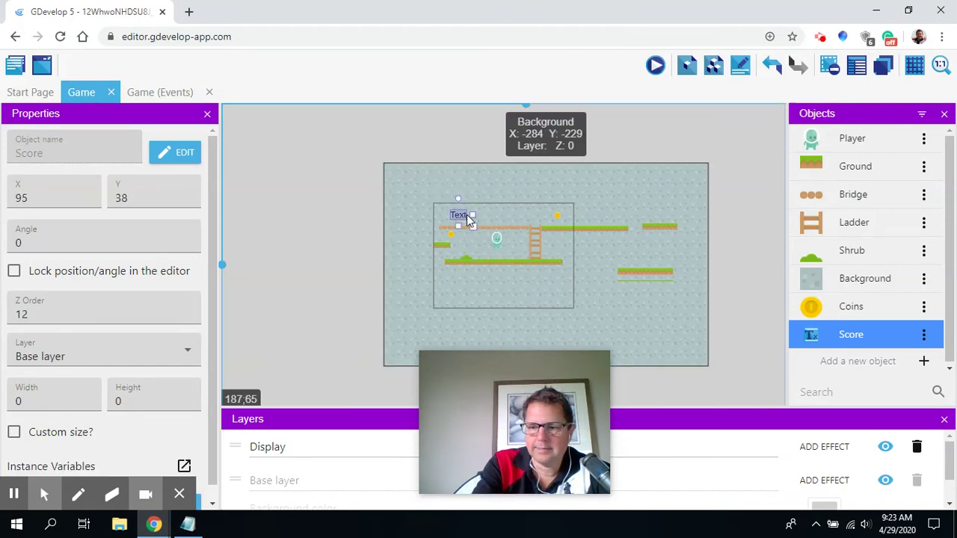
{"action": "key", "text": "Delete"}
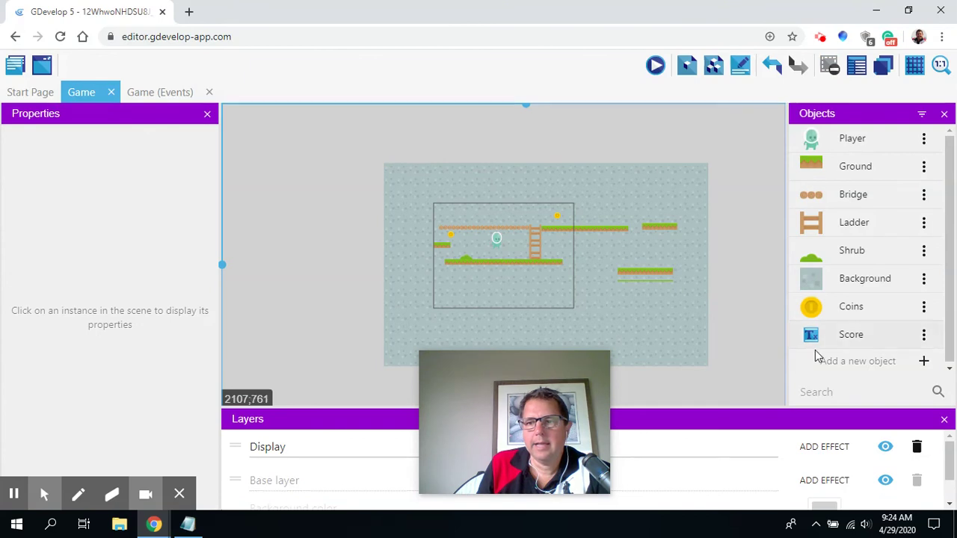
{"action": "left_click_drag", "start_coordinate": [951, 260], "coordinate": [943, 218]}
{"action": "left_click_drag", "start_coordinate": [812, 336], "coordinate": [450, 218]}
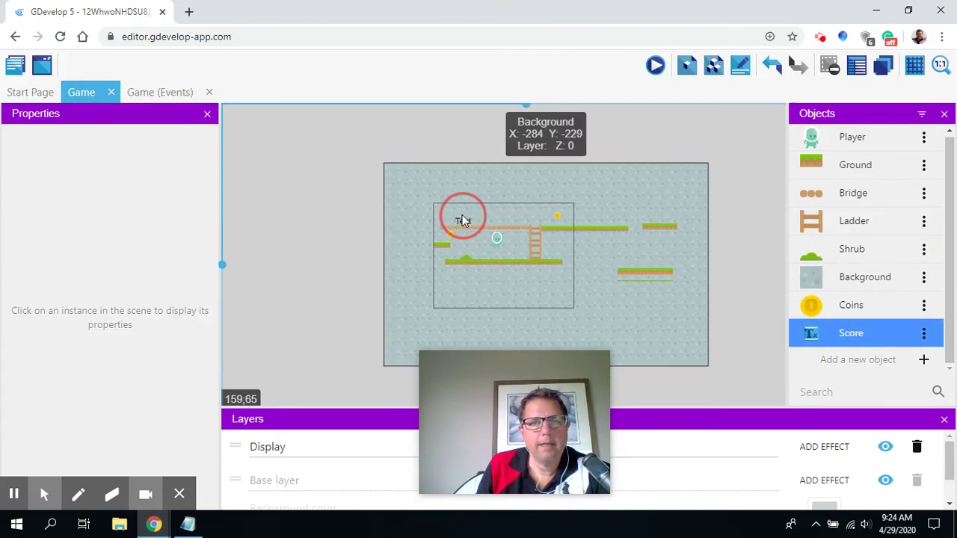
{"action": "left_click", "coordinate": [464, 220]}
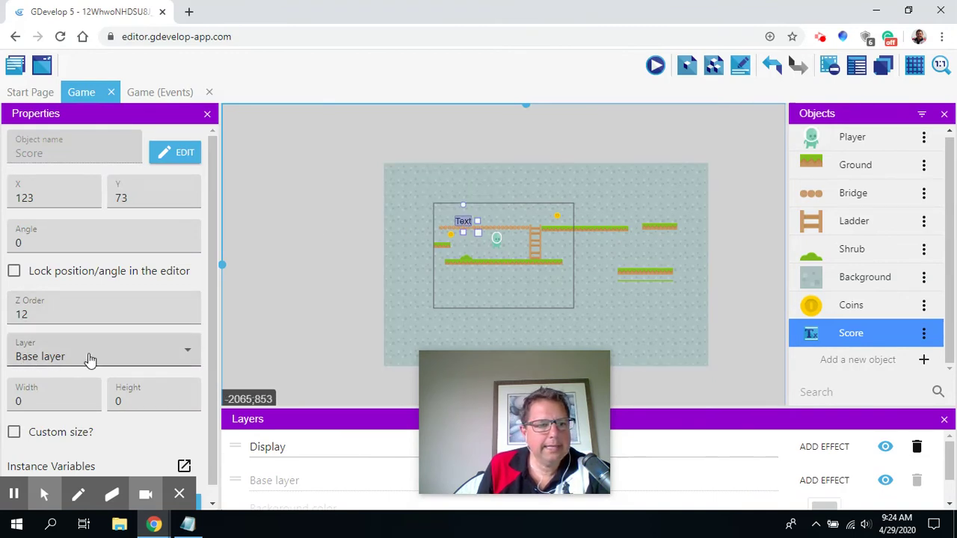
{"action": "left_click", "coordinate": [78, 494]}
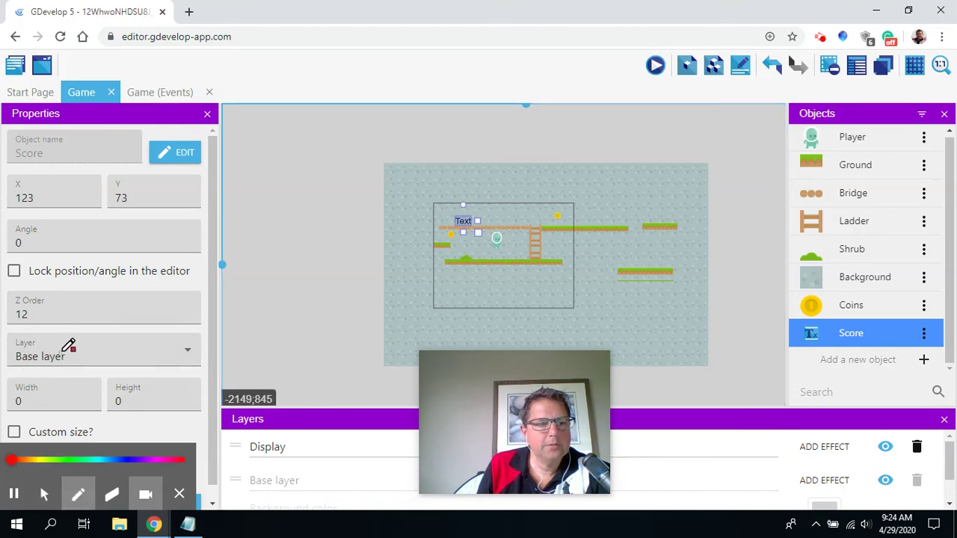
{"action": "mouse_move", "coordinate": [31, 368]}
{"action": "left_mouse_down"}
{"action": "mouse_move", "coordinate": [75, 370]}
{"action": "mouse_move", "coordinate": [66, 345]}
{"action": "left_mouse_up"}
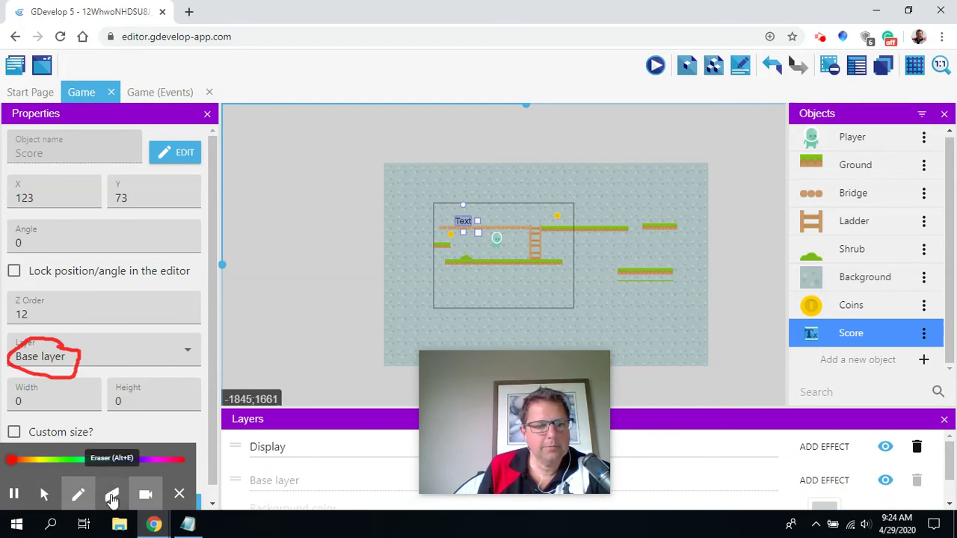
{"action": "left_click", "coordinate": [112, 495]}
{"action": "mouse_move", "coordinate": [80, 374]}
{"action": "left_mouse_down"}
{"action": "mouse_move", "coordinate": [42, 380]}
{"action": "mouse_move", "coordinate": [21, 376]}
{"action": "mouse_move", "coordinate": [15, 361]}
{"action": "mouse_move", "coordinate": [36, 337]}
{"action": "mouse_move", "coordinate": [76, 357]}
{"action": "left_mouse_up"}
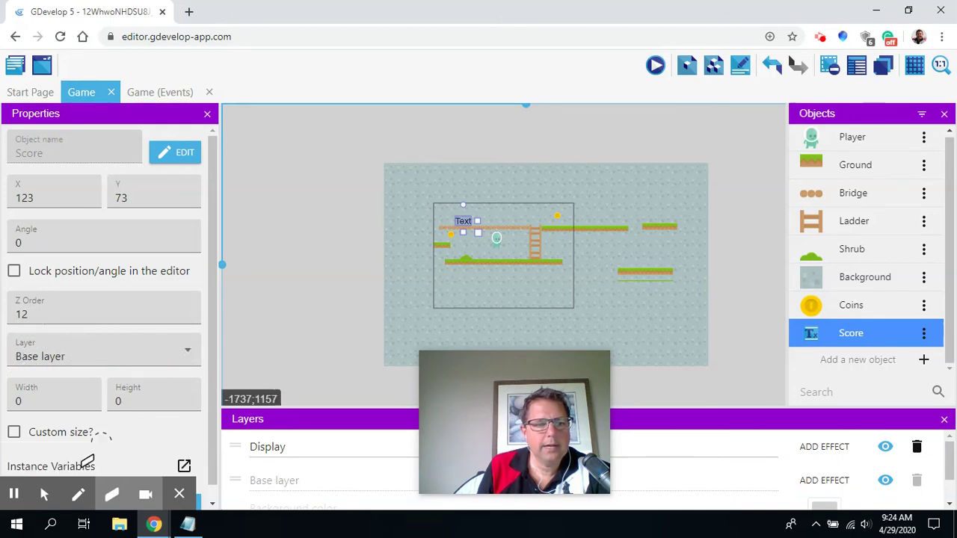
{"action": "left_click", "coordinate": [44, 495]}
Assign the selected Score text instance to the Display layer.
{"action": "left_click", "coordinate": [191, 353]}
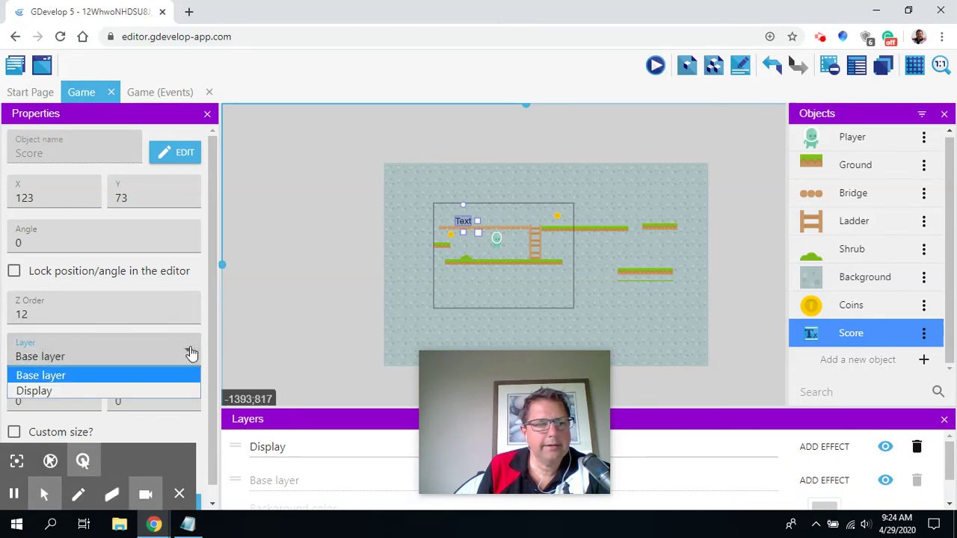
{"action": "left_click", "coordinate": [34, 391]}
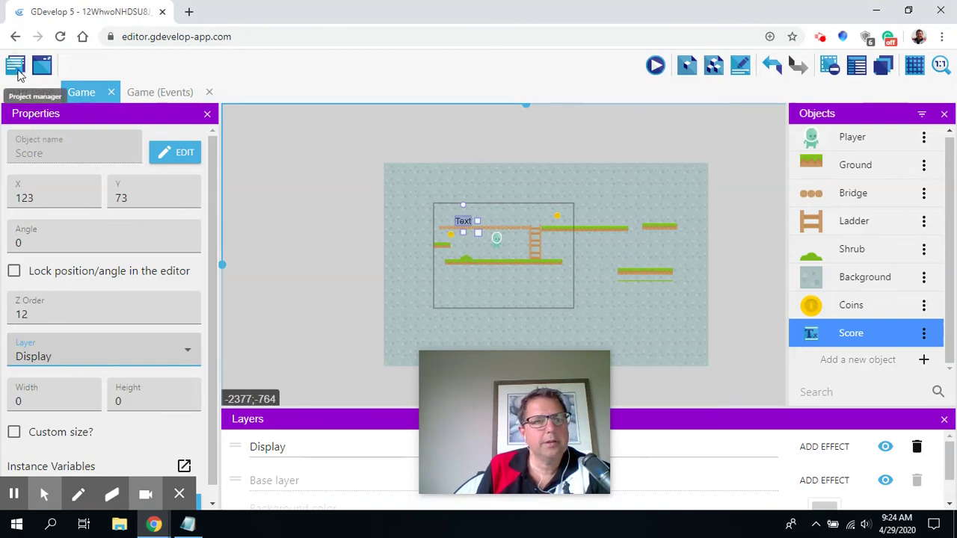
Open the project's global variables and add a new variable.
{"action": "left_click", "coordinate": [15, 67]}
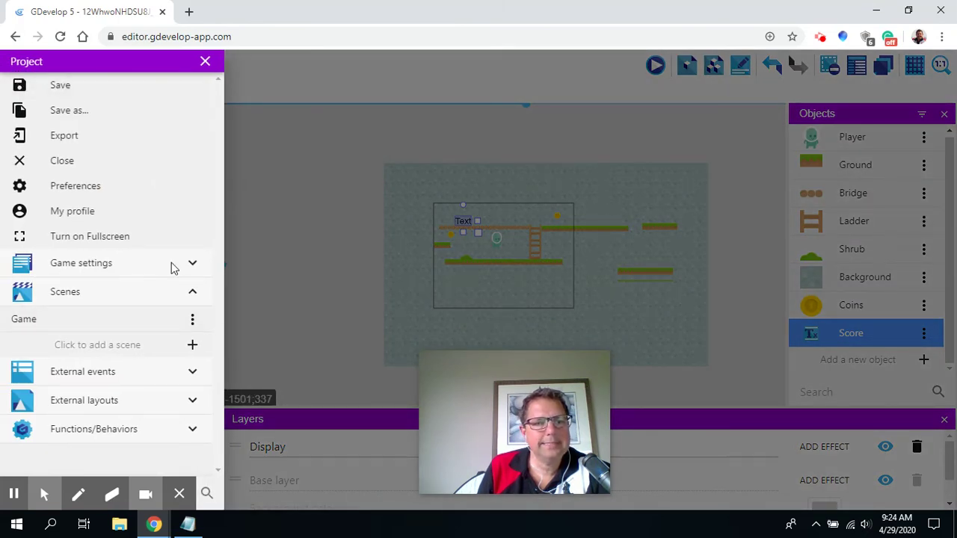
{"action": "left_click", "coordinate": [75, 265]}
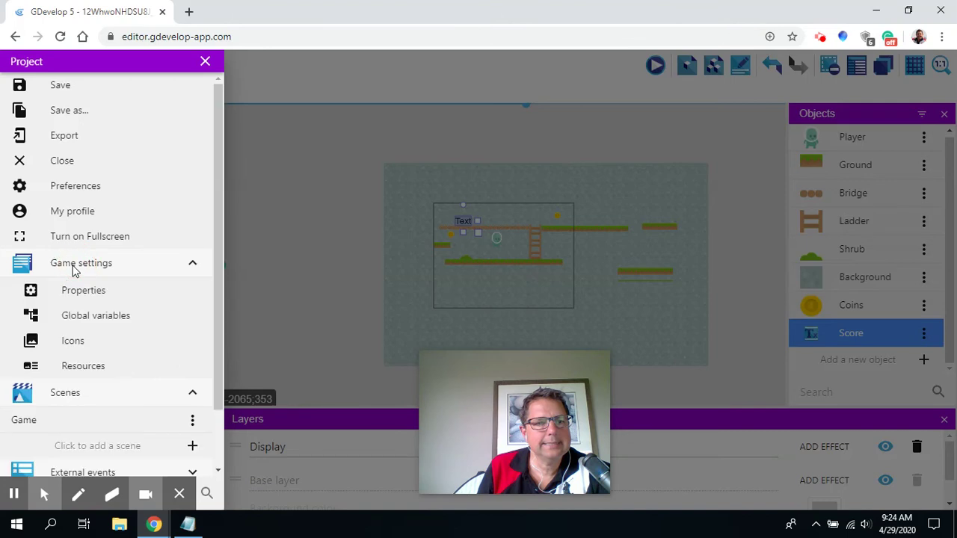
{"action": "left_click", "coordinate": [80, 321]}
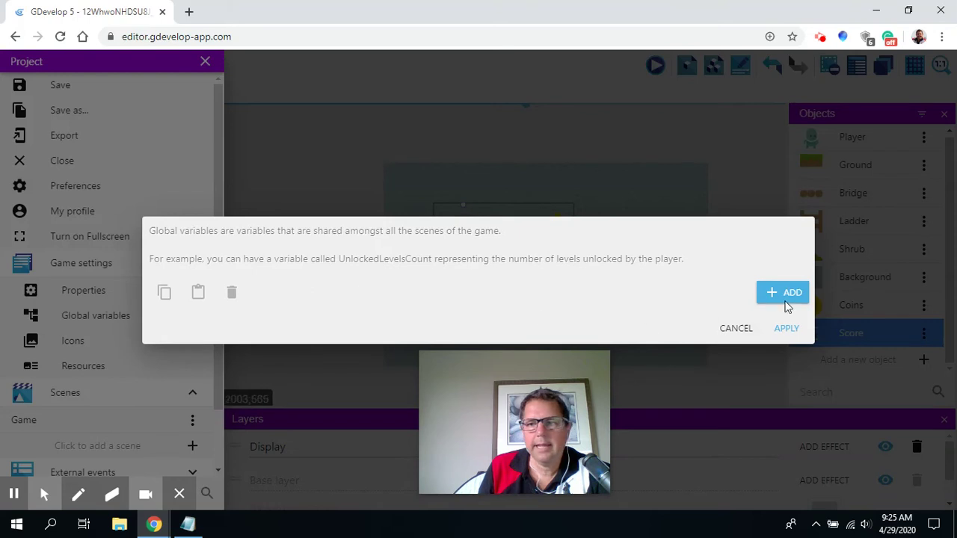
{"action": "left_click", "coordinate": [785, 299]}
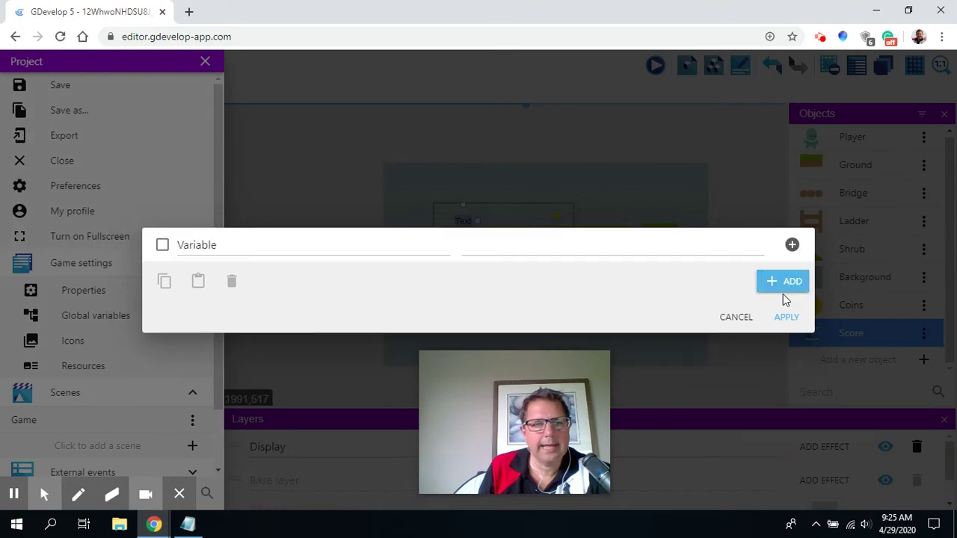
Name the new global variable NumOfCoins, select its entry and apply the changes.
{"action": "left_click", "coordinate": [229, 246]}
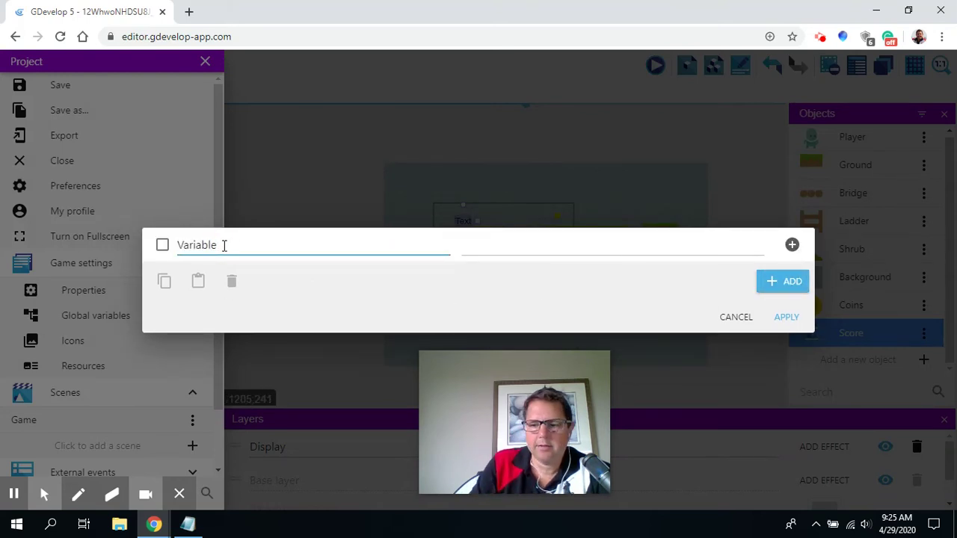
{"action": "key", "text": "BackSpace"}
{"action": "key", "text": "BackSpace"}
{"action": "key", "text": "BackSpace"}
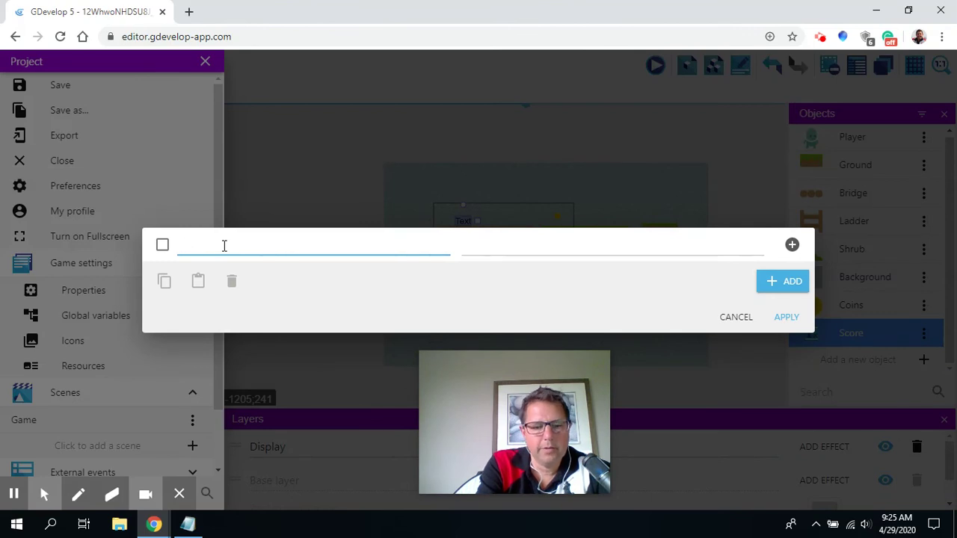
{"action": "type", "text": "NumOfCoins"}
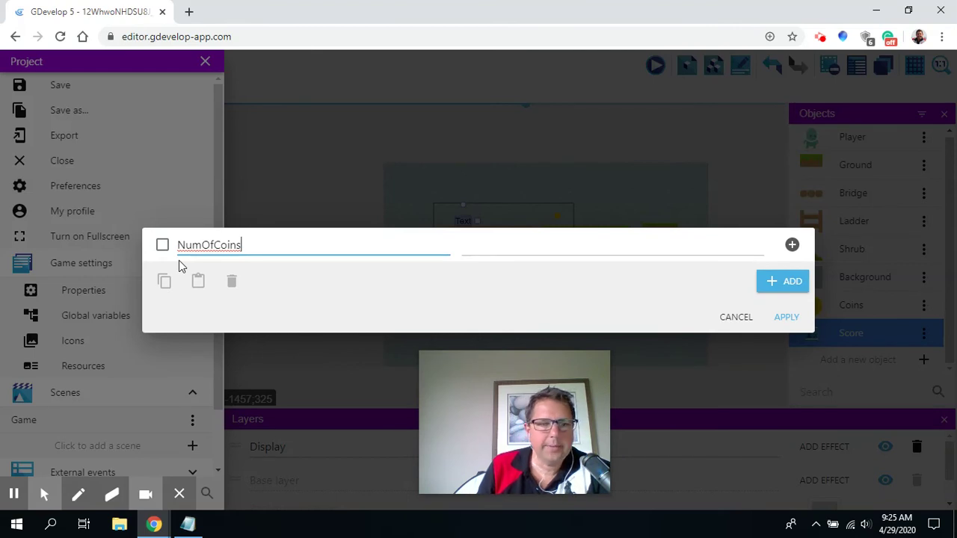
{"action": "left_click", "coordinate": [164, 246]}
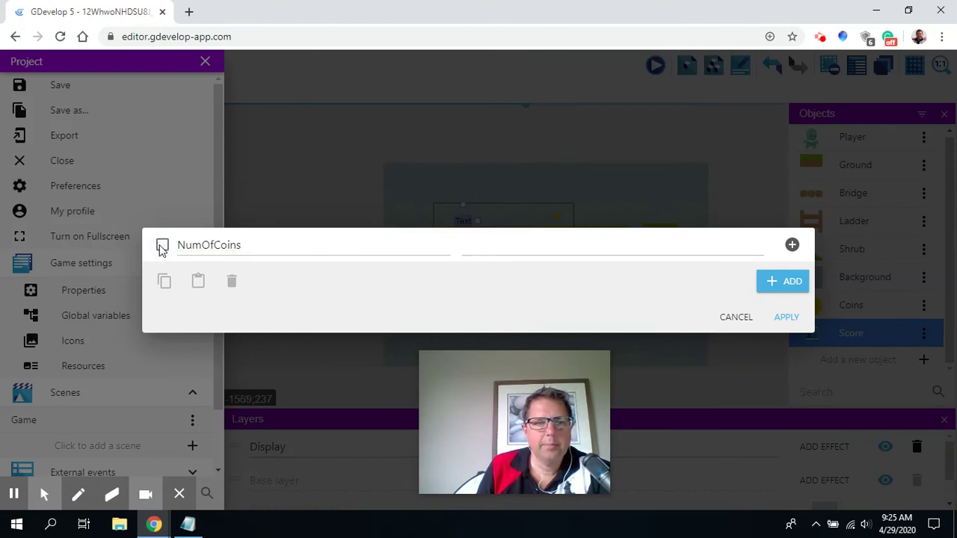
{"action": "left_click", "coordinate": [163, 245]}
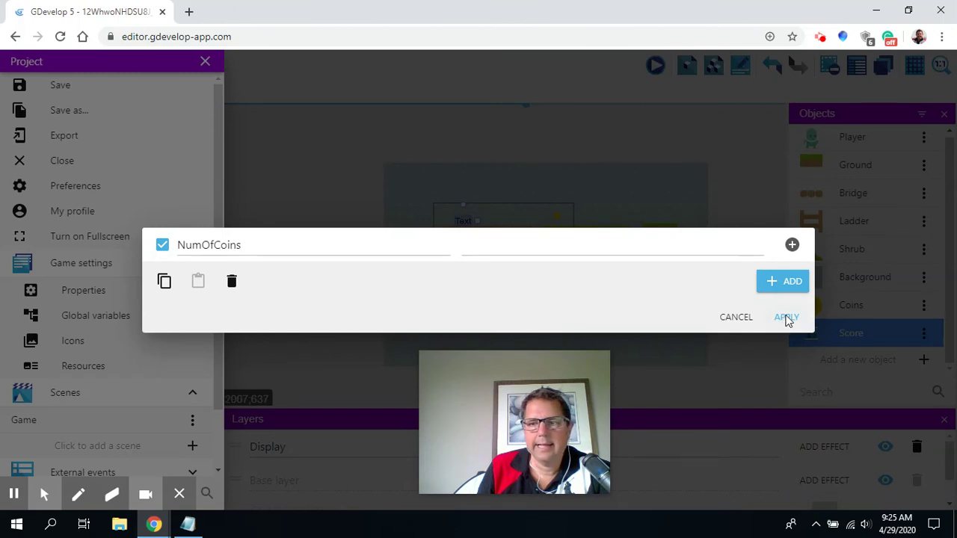
{"action": "left_click", "coordinate": [787, 318]}
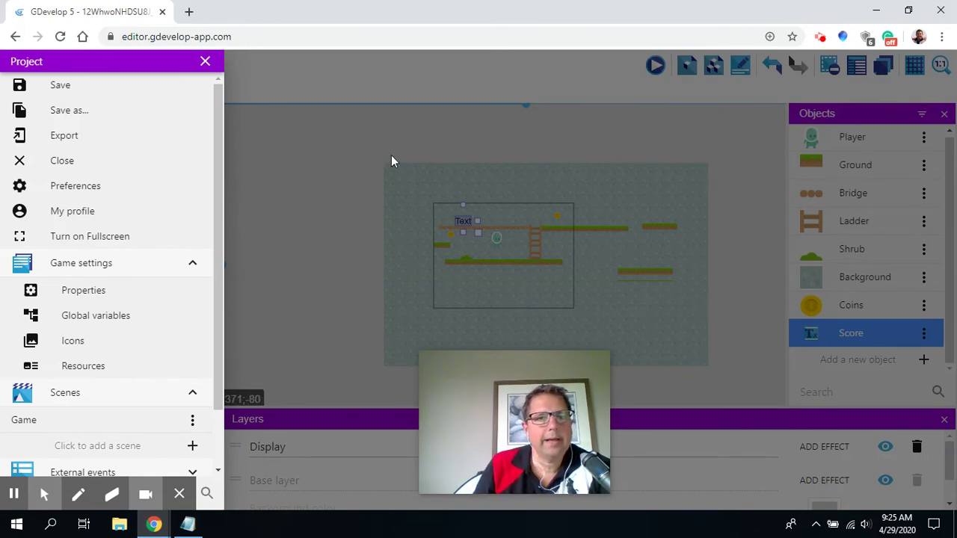
Close the project manager and switch to the Game scene's events sheet.
{"action": "left_click", "coordinate": [205, 62]}
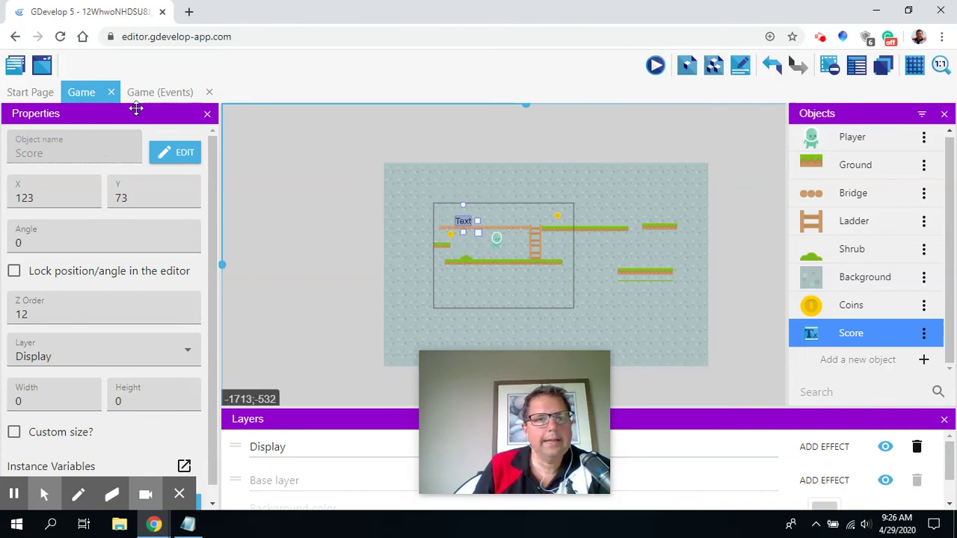
{"action": "left_click", "coordinate": [154, 96]}
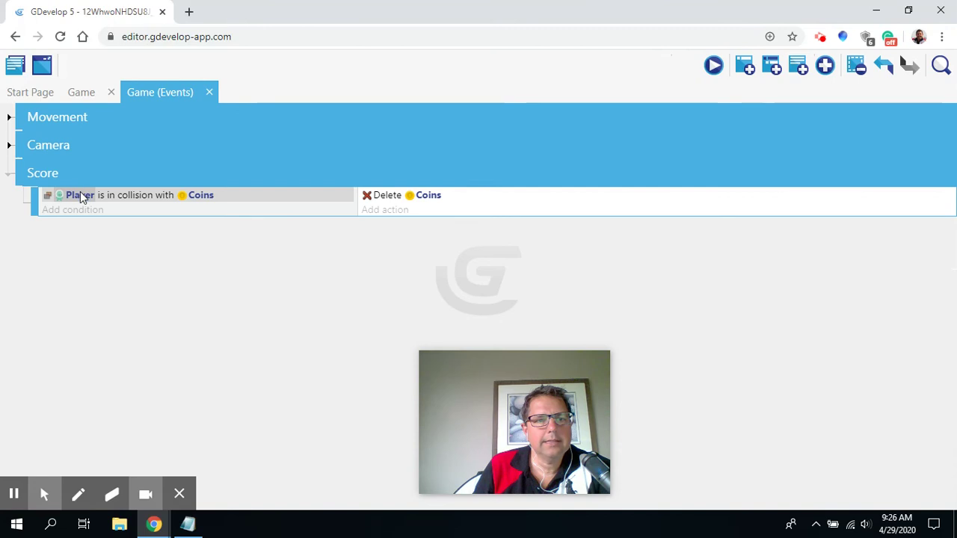